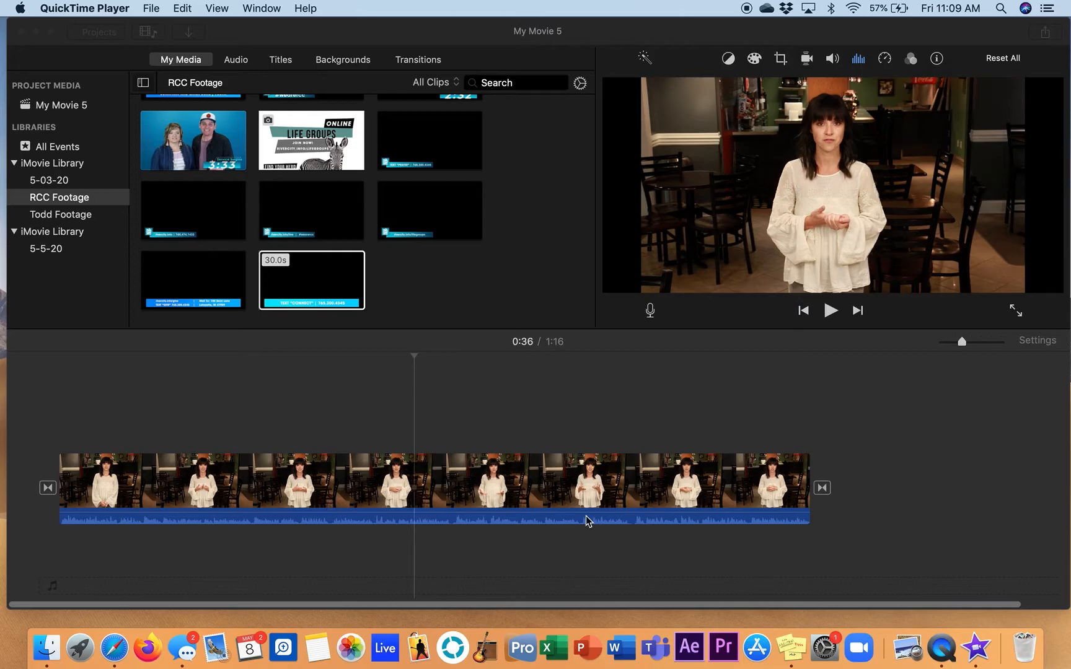
Play the main clip to about 0:34 and overlay the 30-second TEXT "CONNECT" lower third above it at that point
click(493, 496)
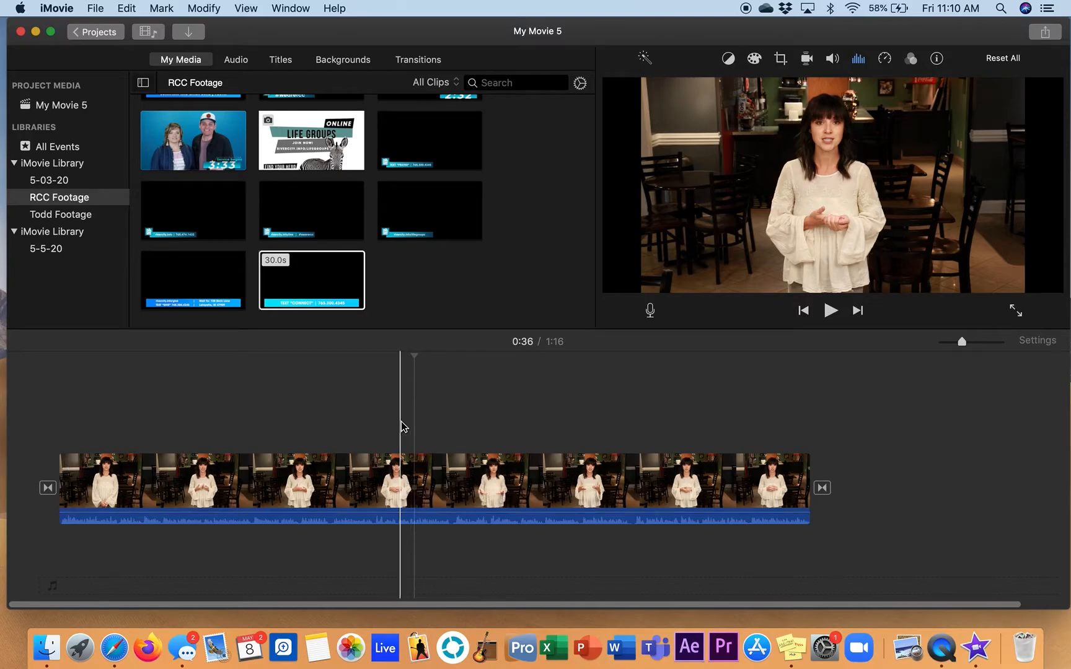
scroll(520, 219, up, 2)
scroll(521, 219, down, 2)
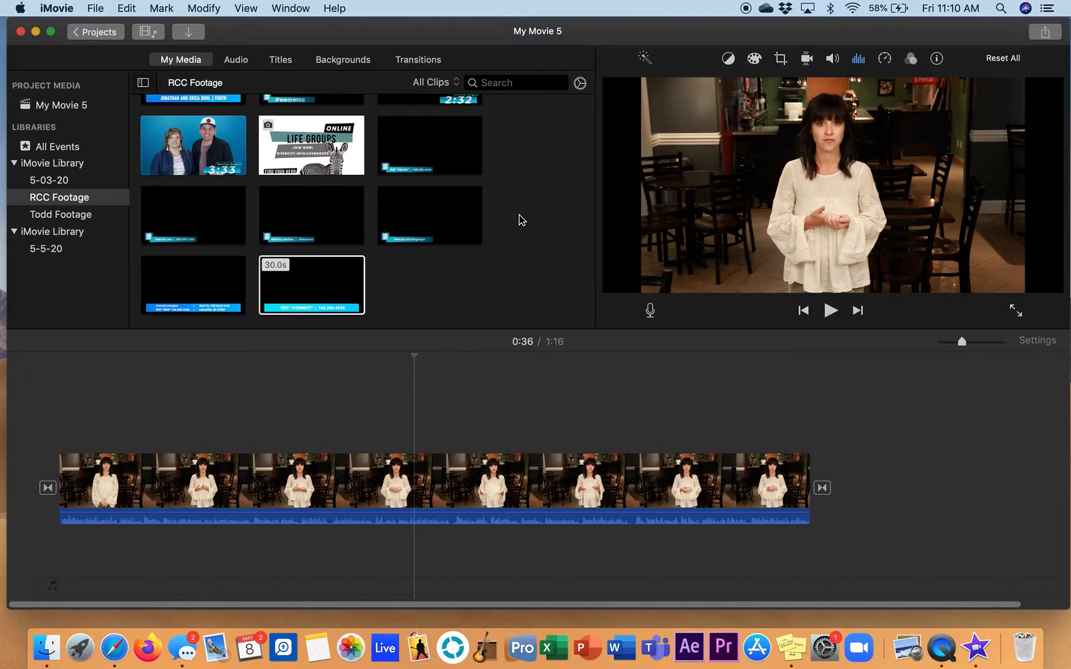
click(313, 284)
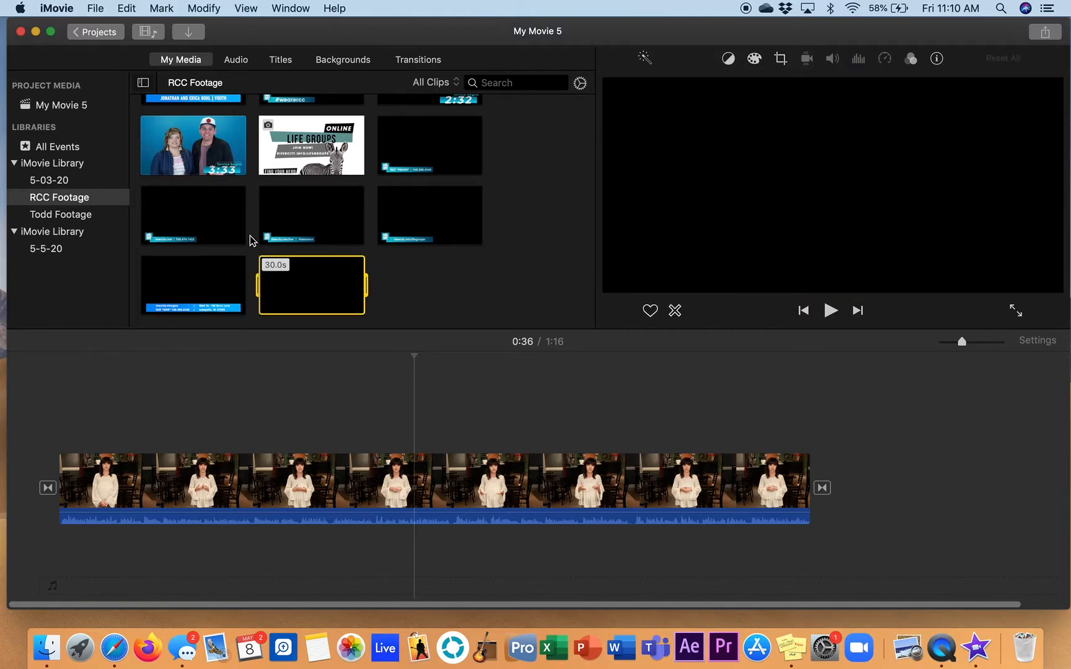
click(445, 289)
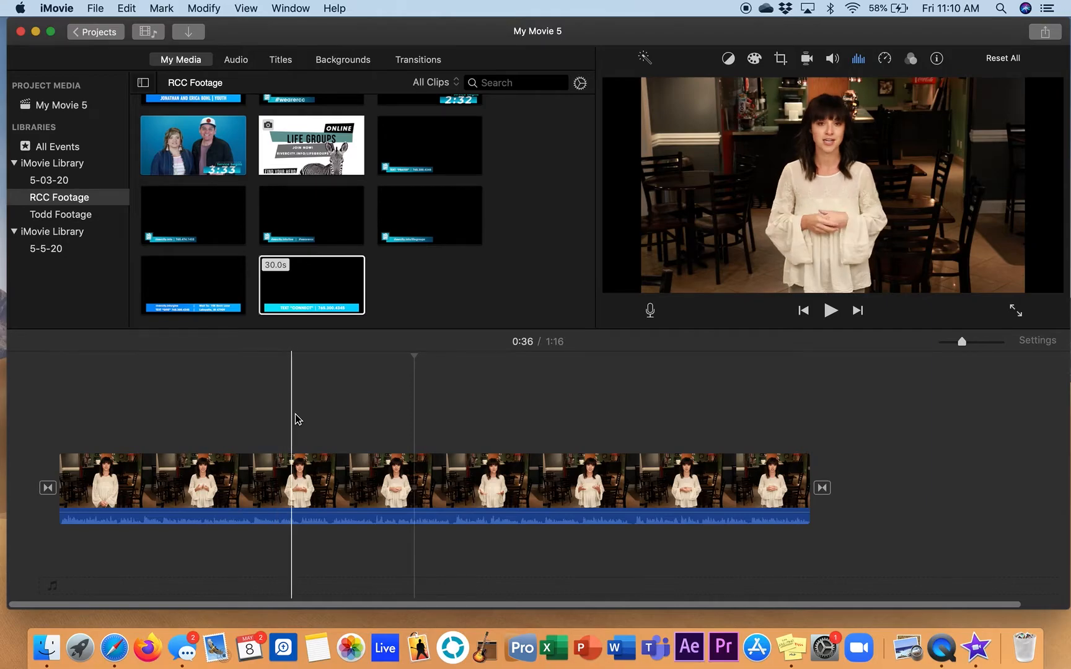
key(space)
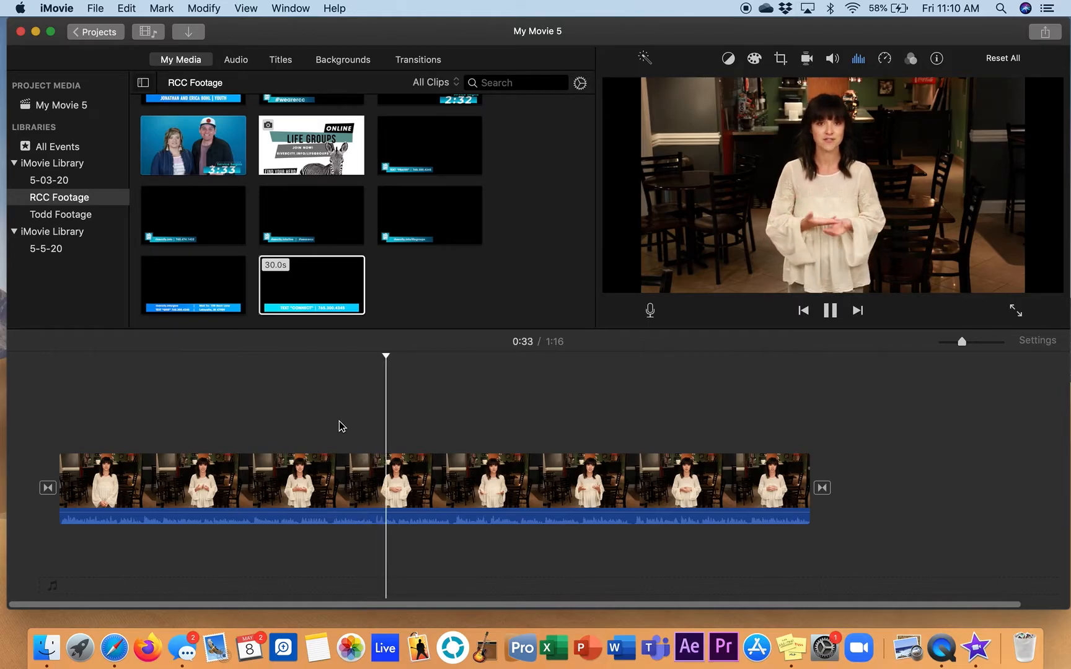
key(space)
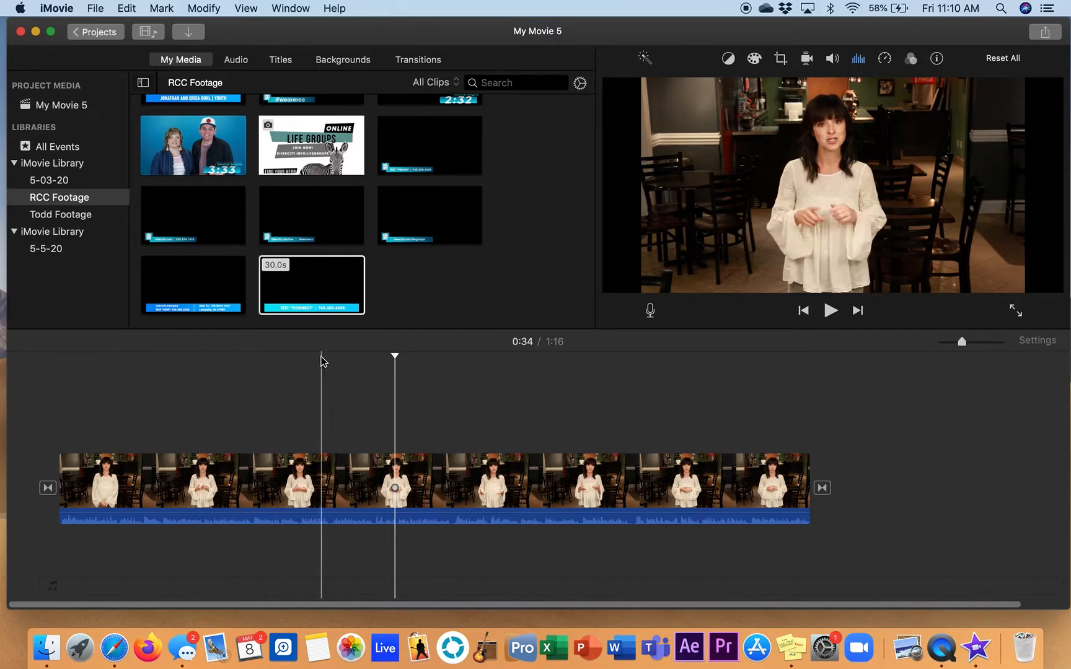
drag(304, 281, 403, 428)
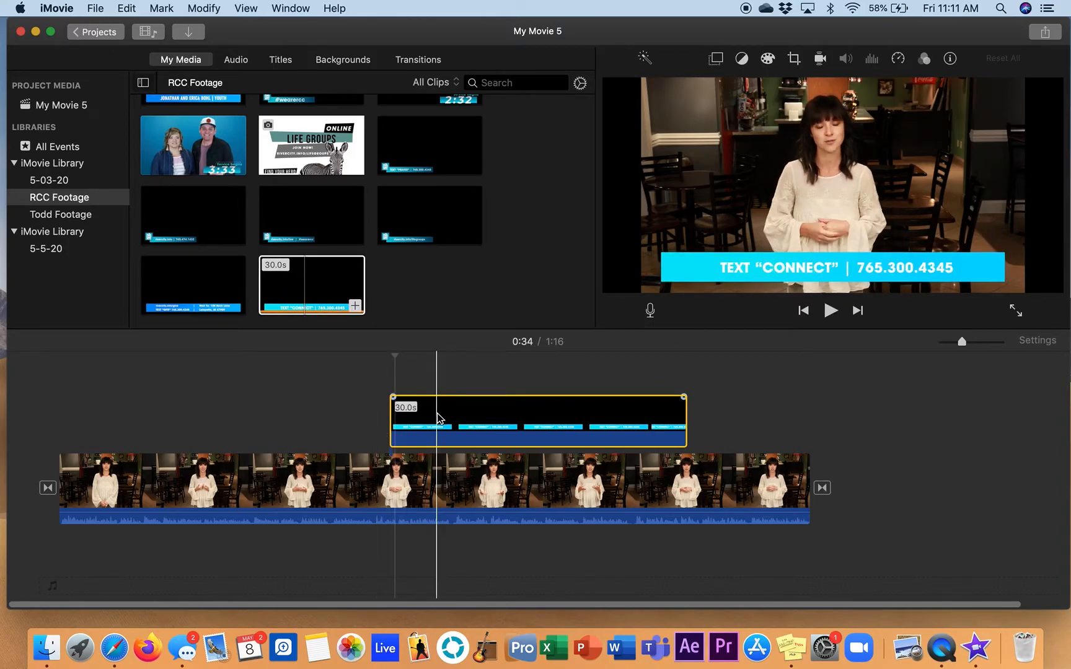
Play the timeline twice from just before the "CONNECT" overlay to check how the lower third appears over the speaker
click(321, 286)
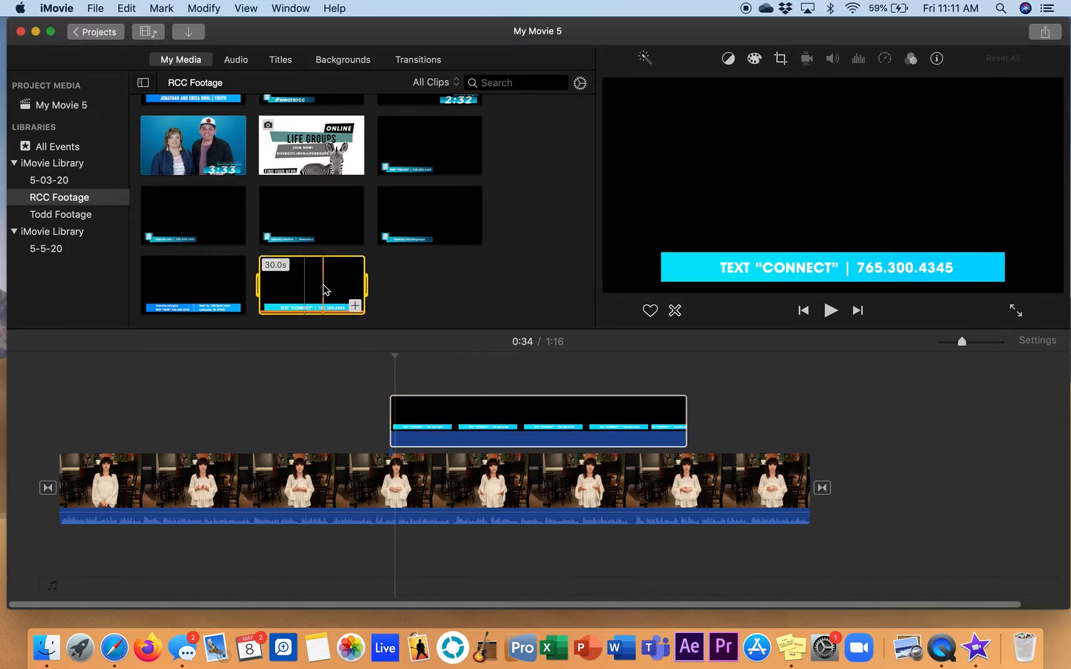
click(424, 400)
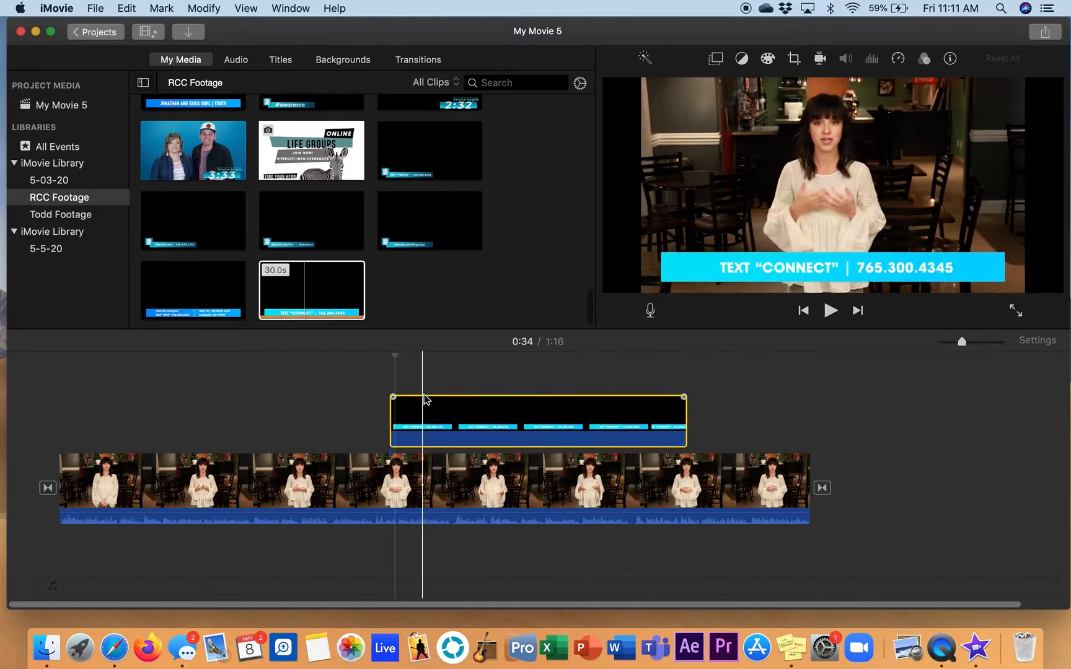
click(380, 420)
key(space)
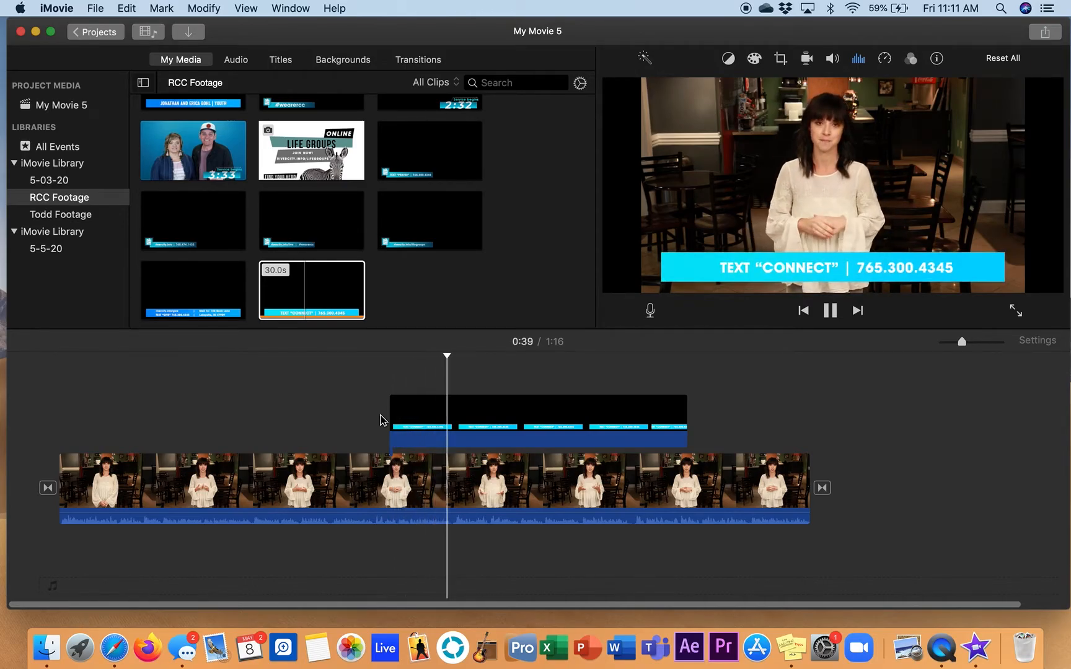
key(space)
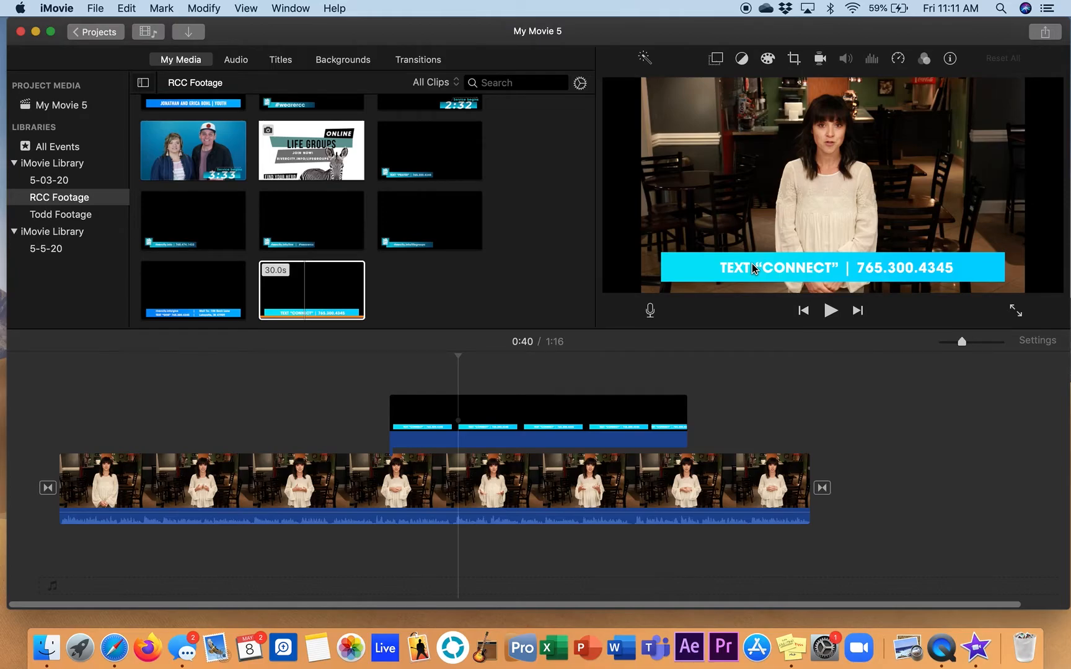
click(385, 430)
key(space)
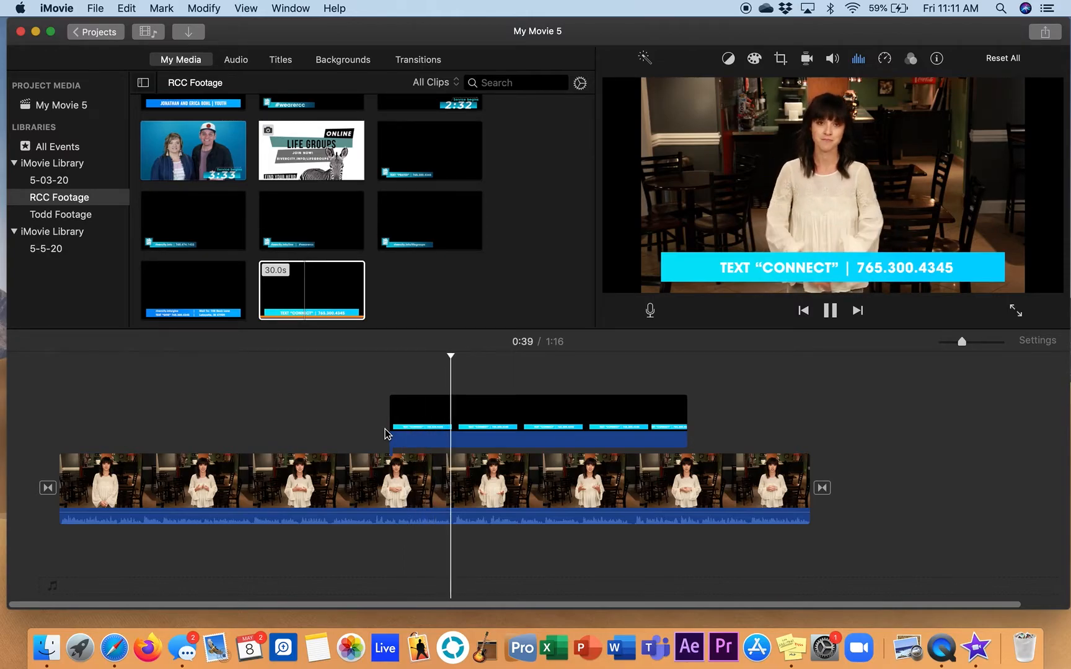
key(space)
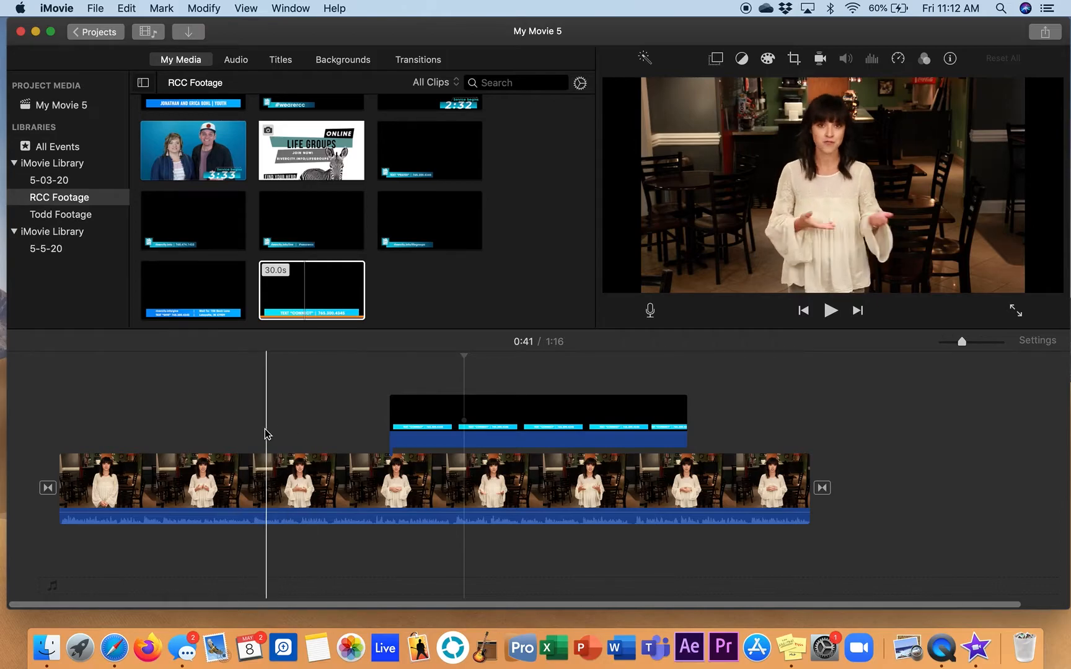
Play up to the moment at 0:28 and move the "CONNECT" overlay earlier so it starts there
key(space)
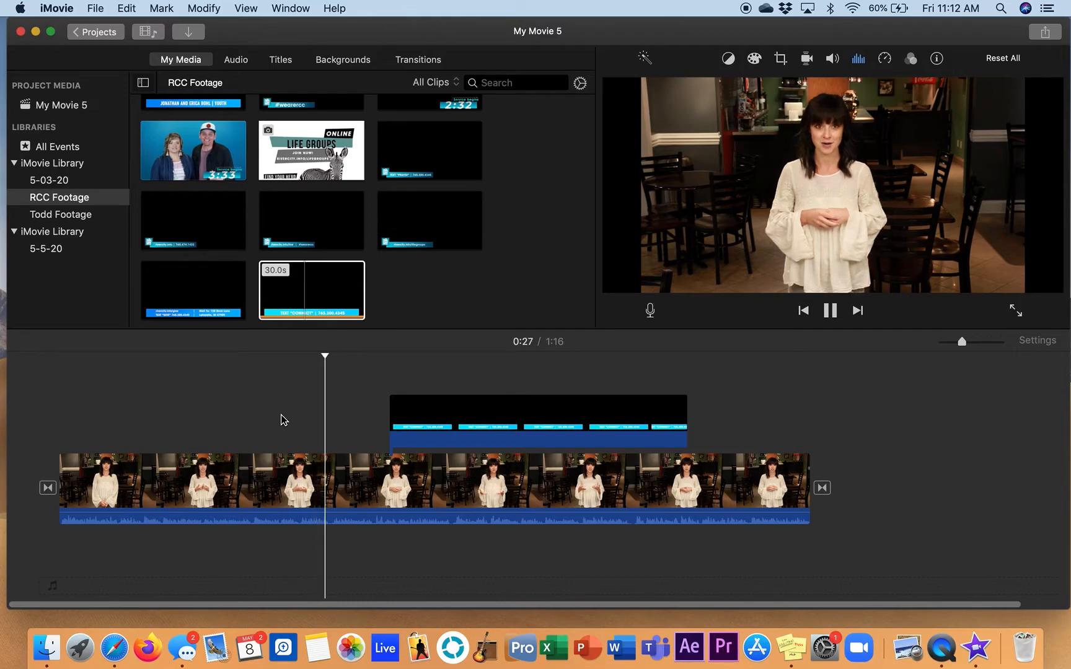
key(space)
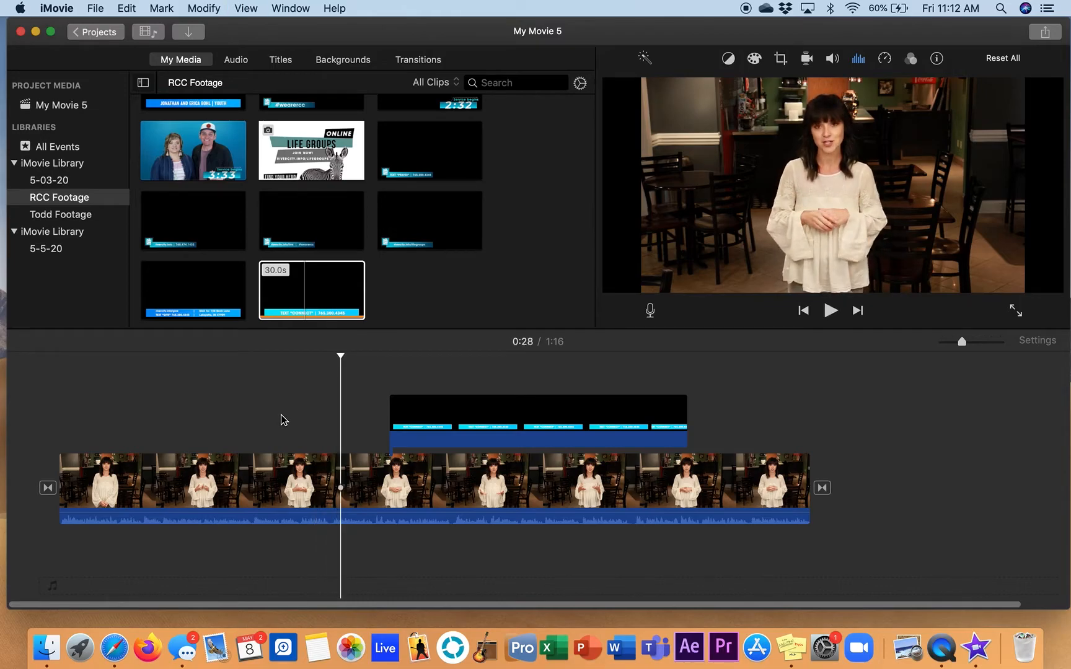
drag(456, 416, 408, 413)
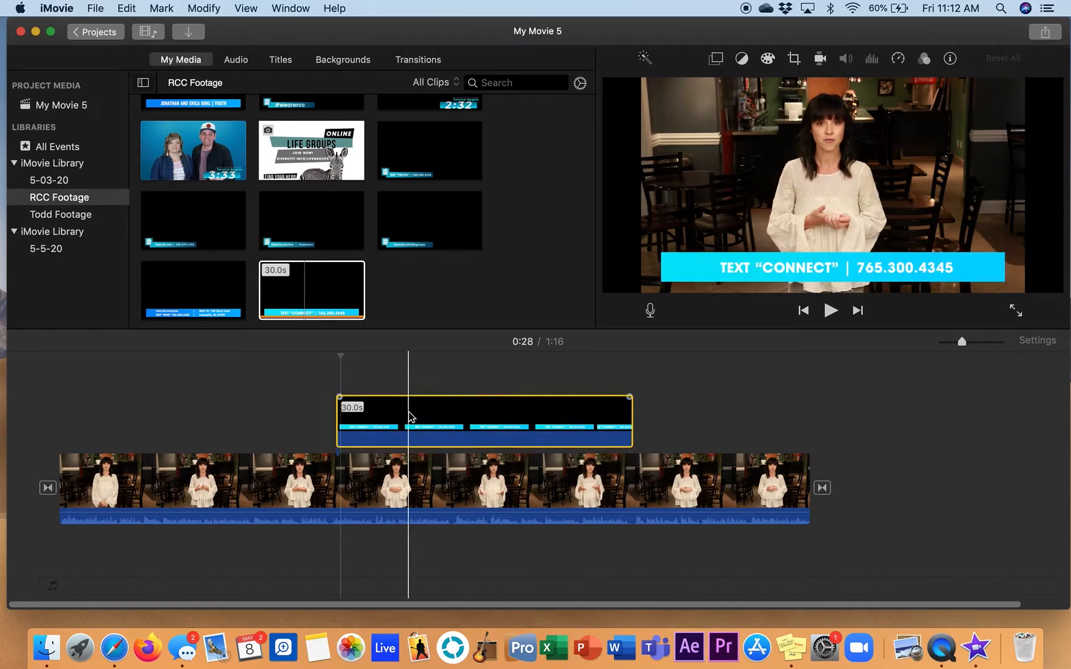
Play through the "CONNECT" overlay to 0:40 and trim its end to that point, leaving it 12.2 s long
click(329, 422)
key(space)
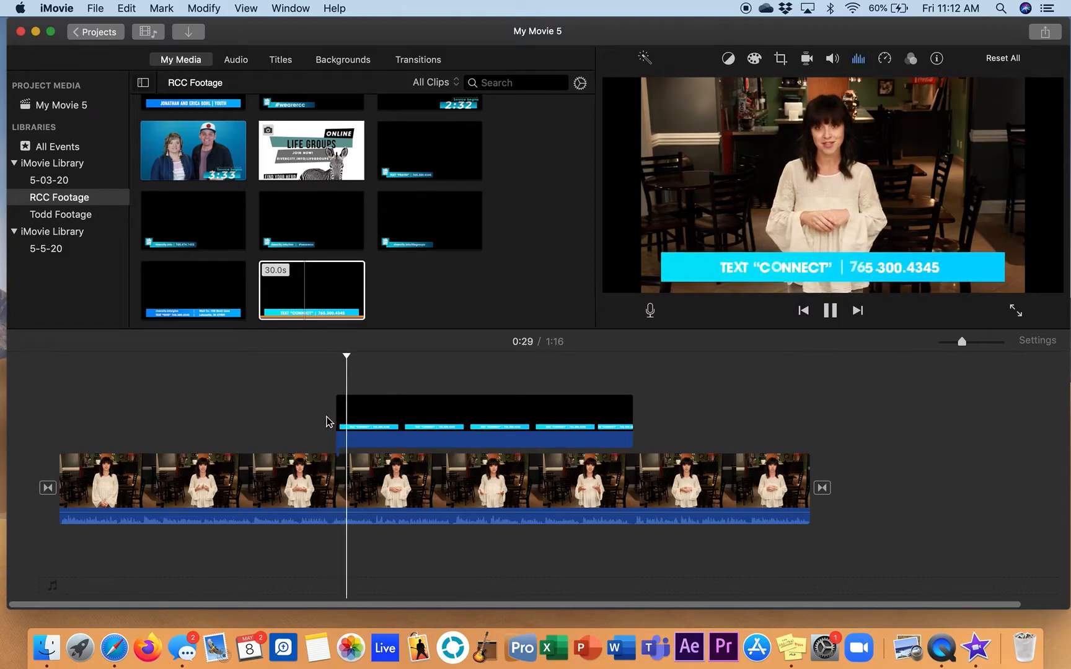
key(XF86AudioRaiseVolume)
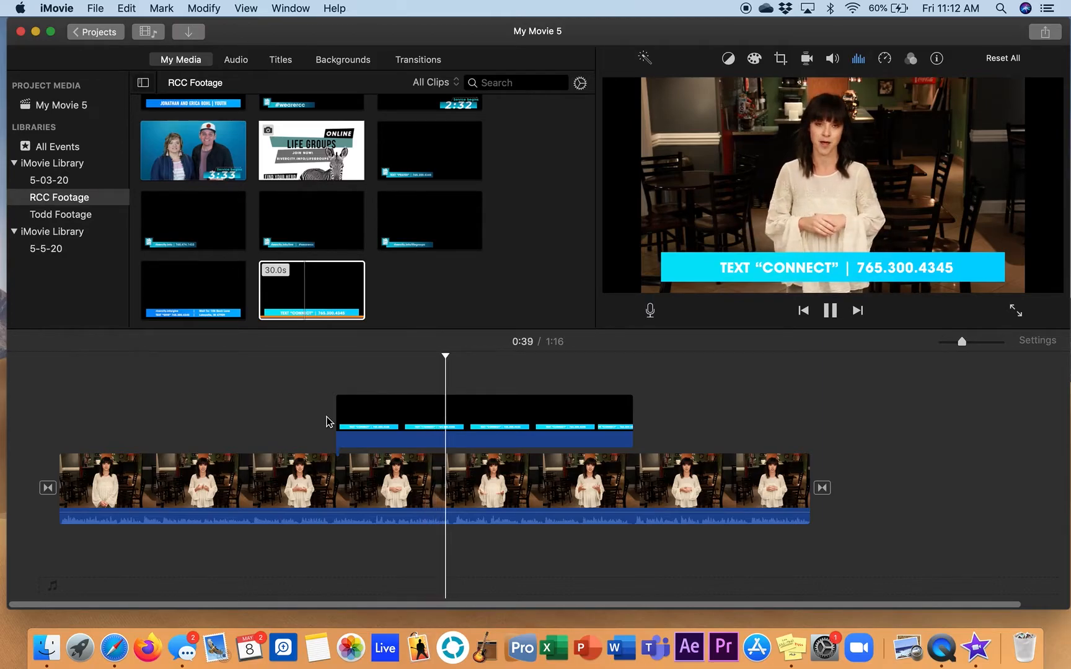
key(space)
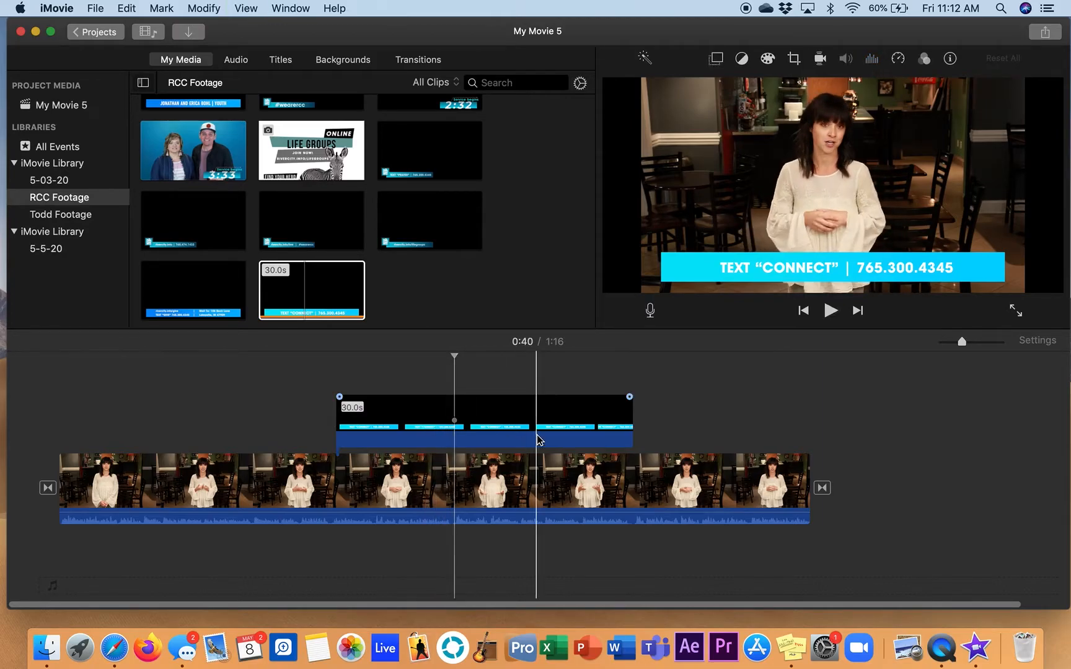
drag(631, 425, 454, 436)
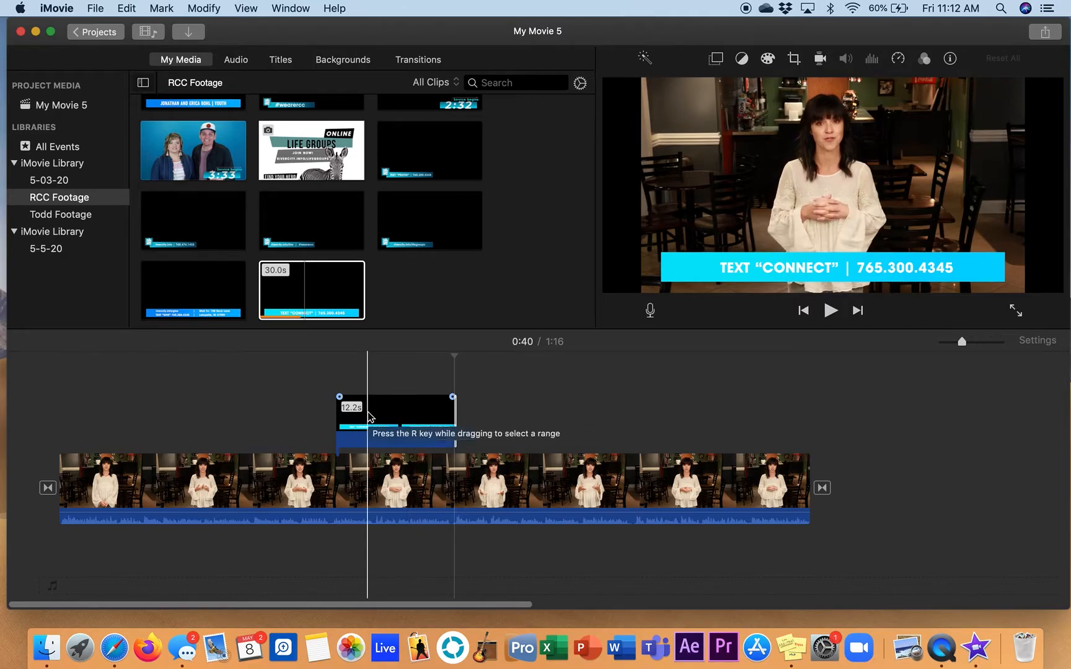
Shorten the "CONNECT" overlay to only a few seconds and play the timeline through it
click(308, 295)
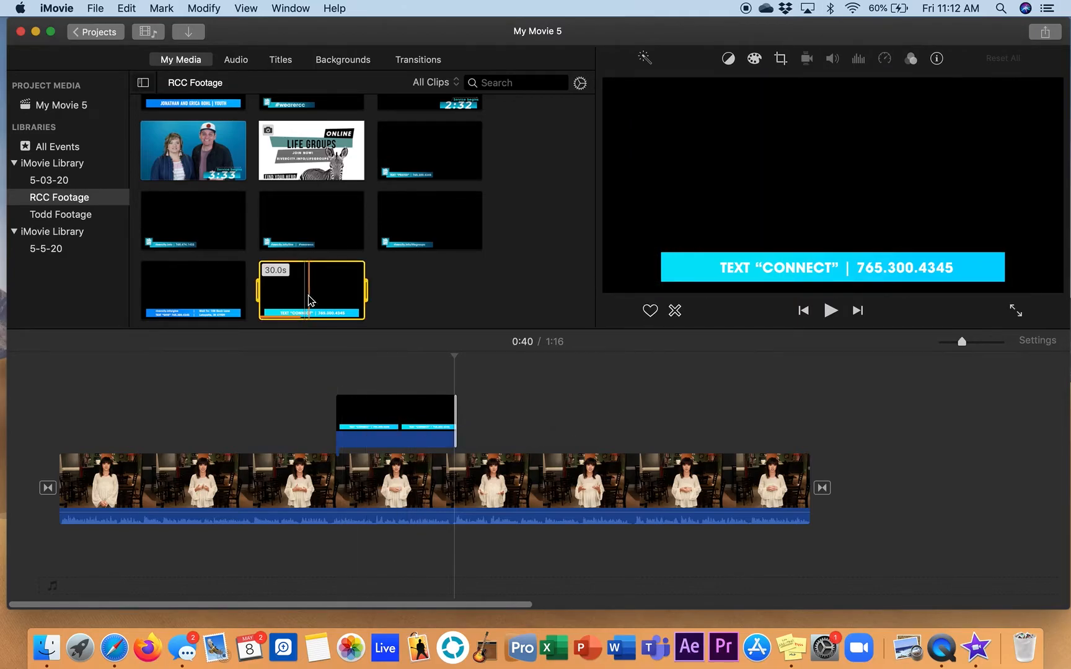
click(394, 427)
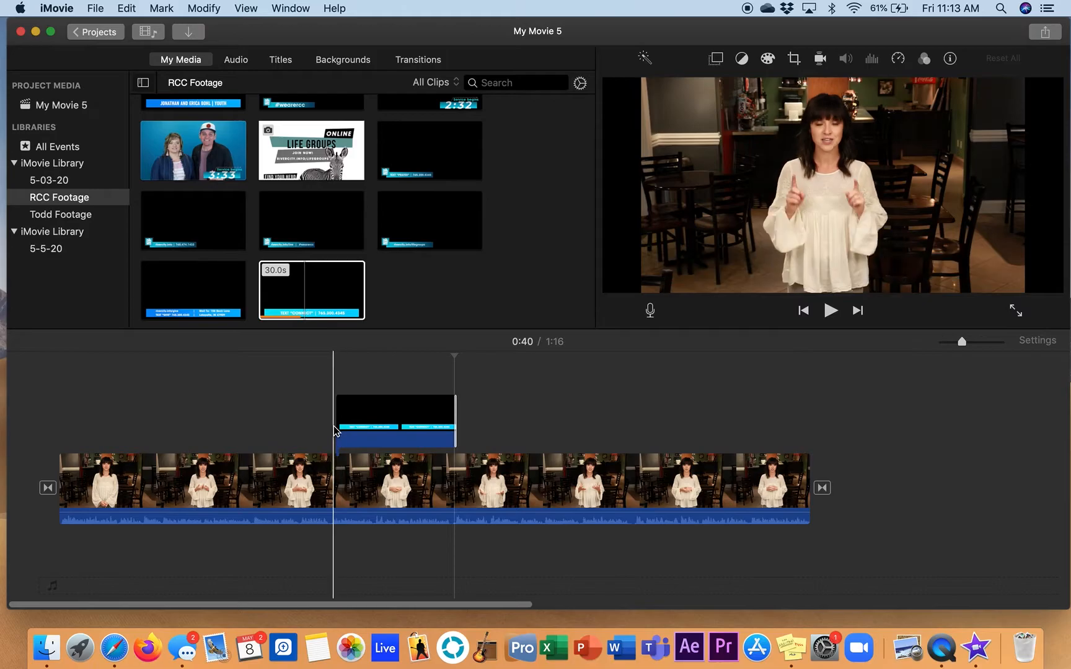
drag(454, 425, 379, 424)
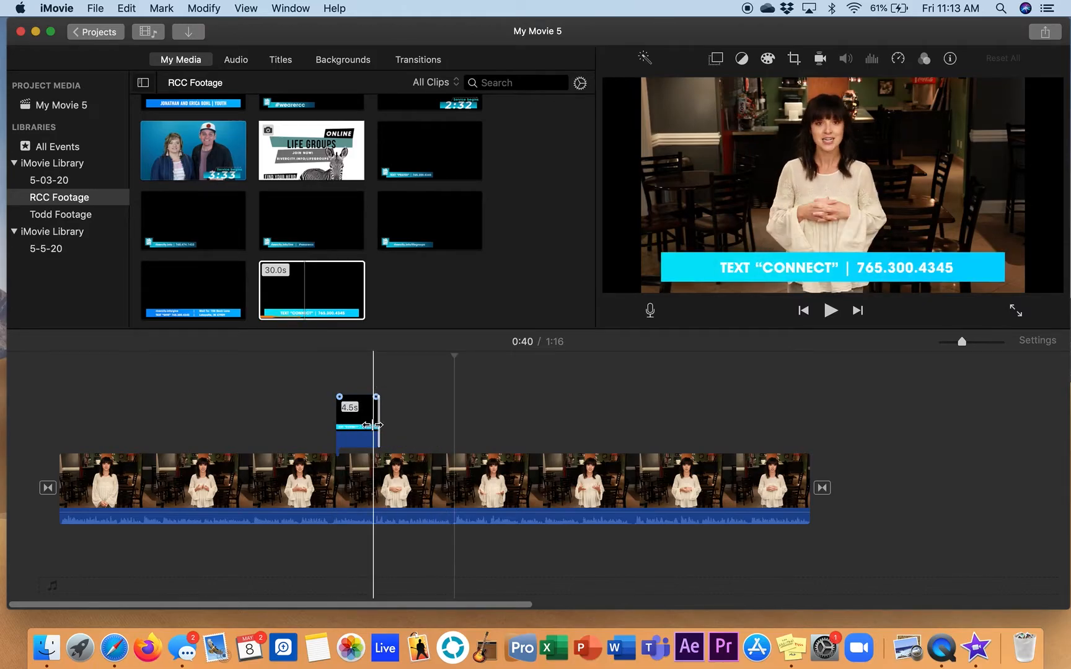
click(318, 434)
key(space)
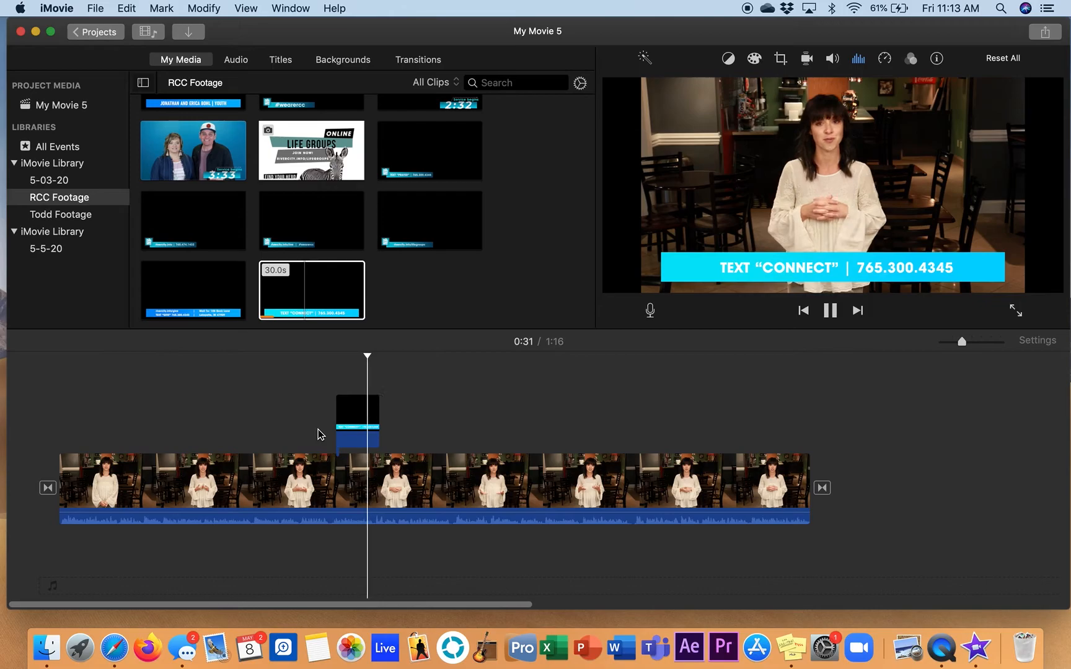
key(space)
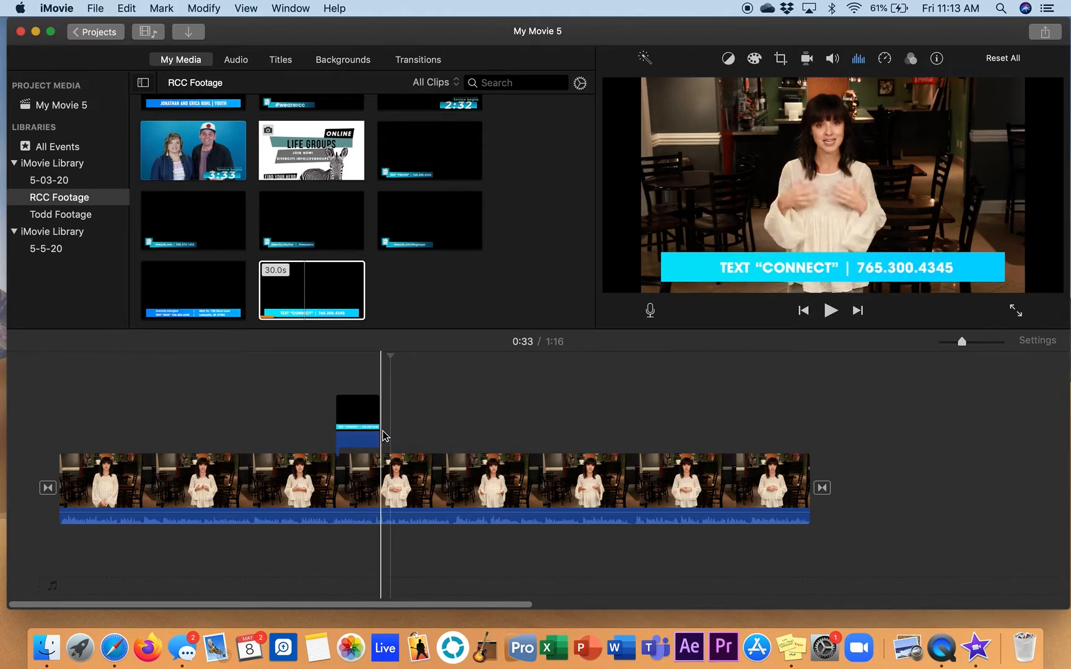
Extend the "CONNECT" overlay to 20.1 s, play through it, and trim its end back to about 0:41
drag(419, 430, 534, 429)
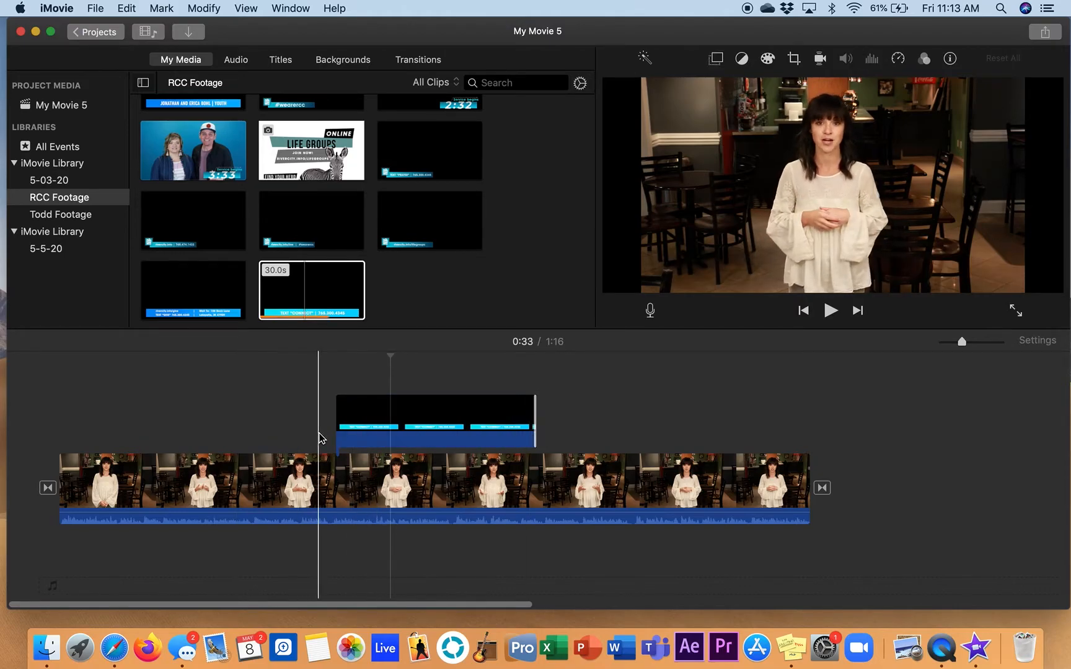
key(space)
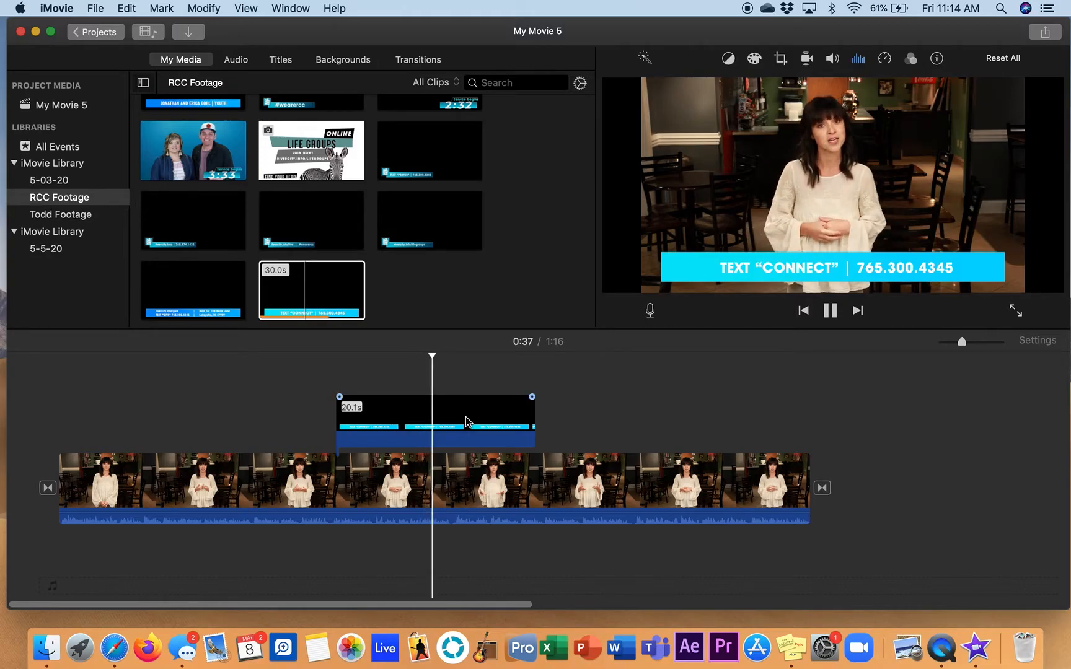
key(XF86AudioRaiseVolume)
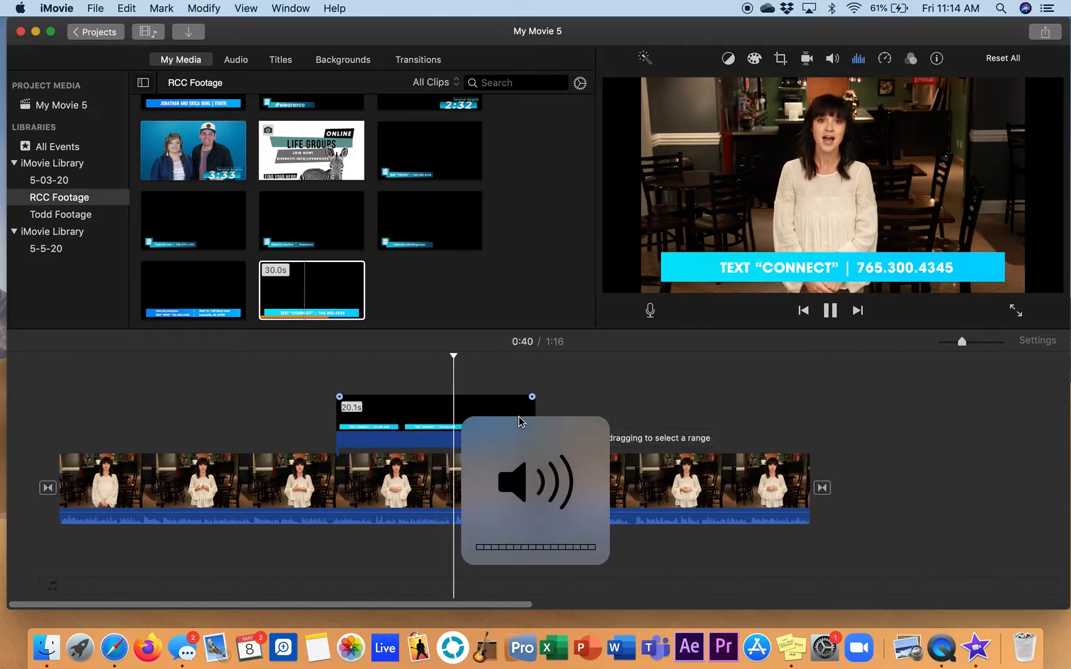
key(space)
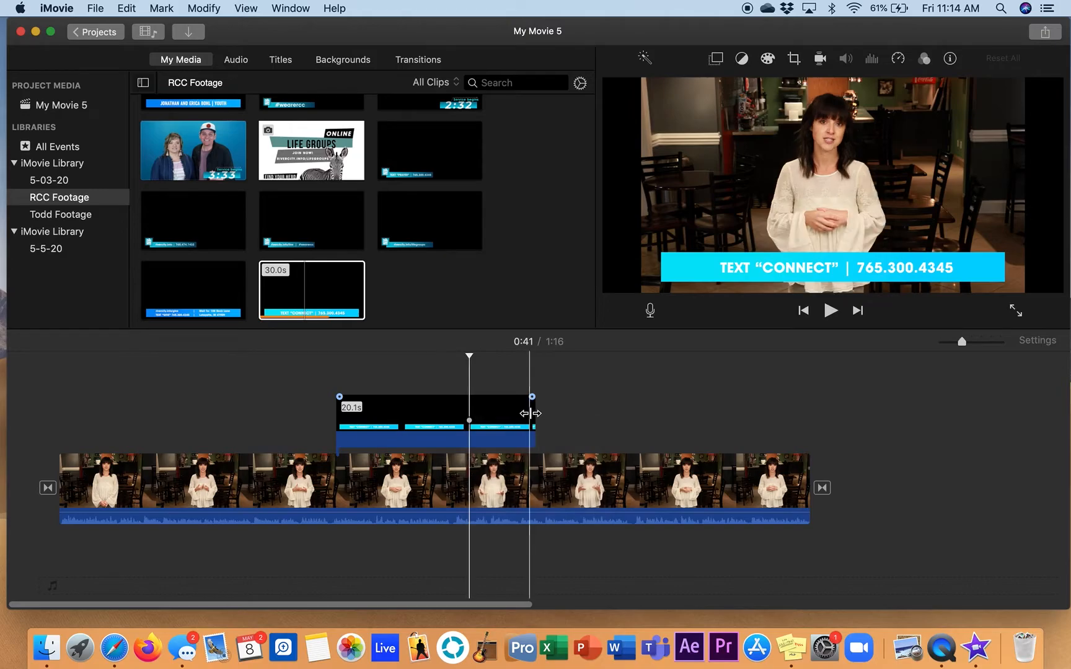
drag(532, 418, 471, 427)
Overlay the 15-second rivercity.info/lifegroups lower third above the main clip at 0:43 and play past its end
key(space)
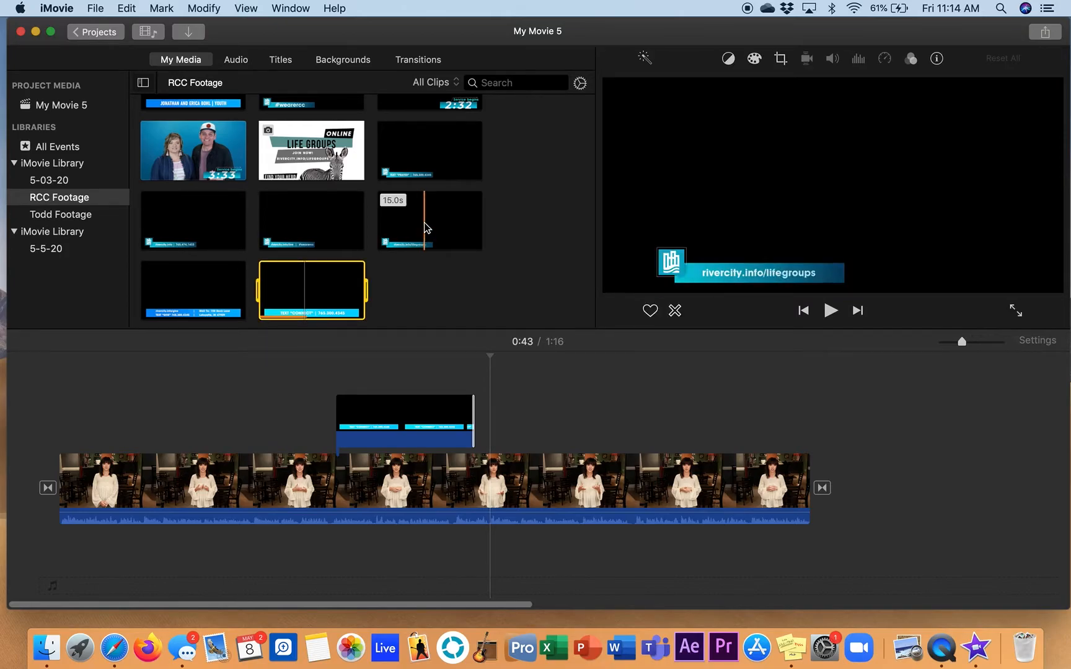
drag(432, 213, 486, 425)
key(space)
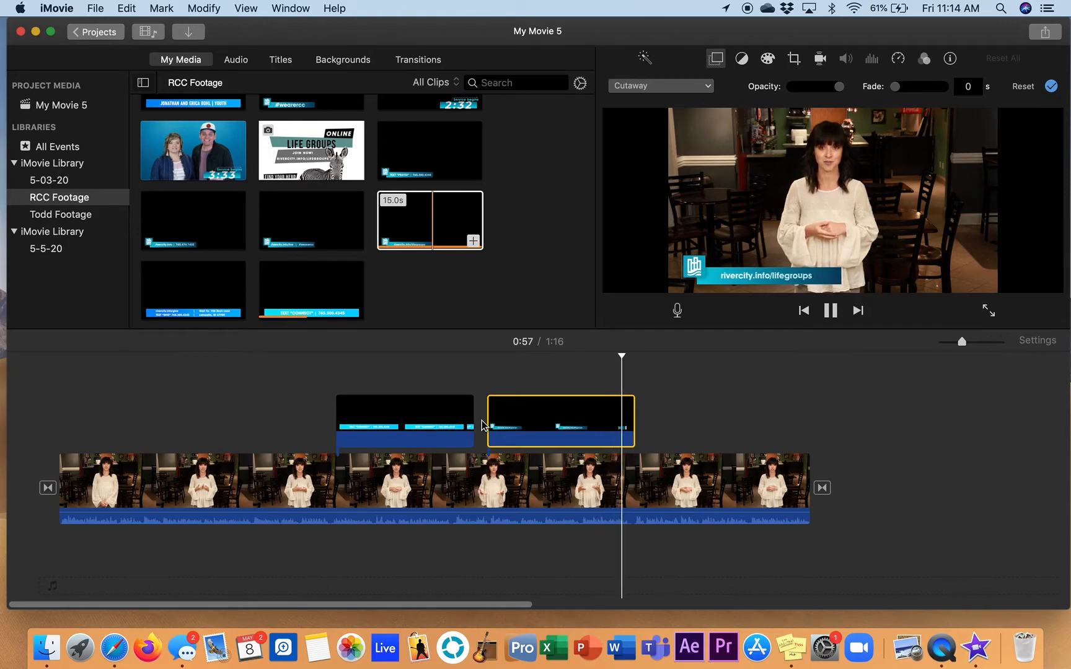
key(space)
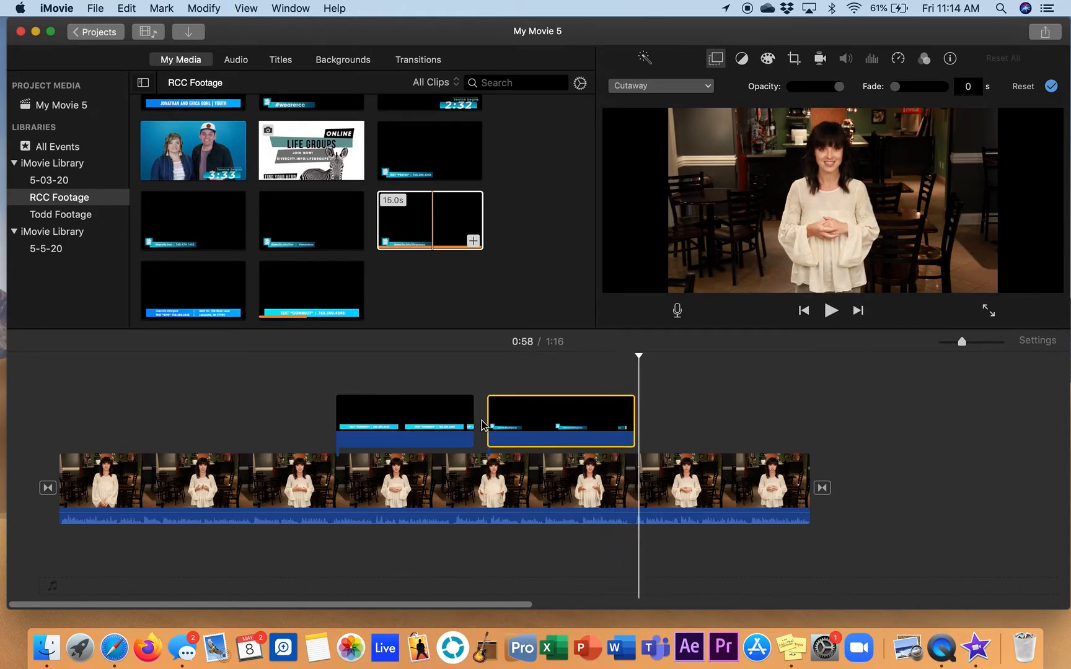
key(space)
key(space)
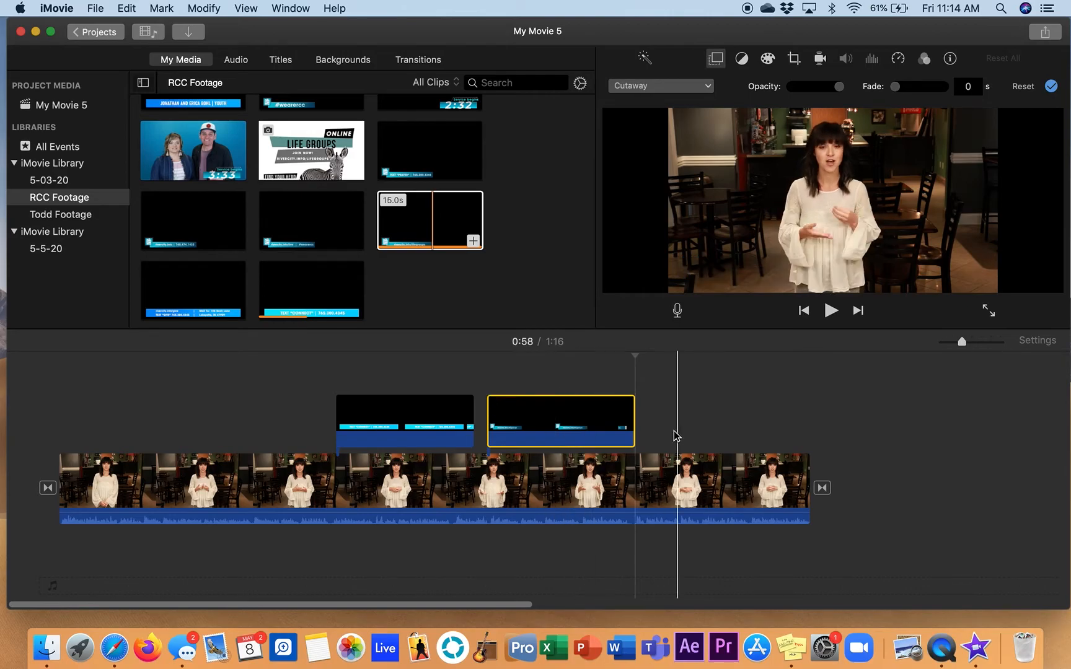
Overlay a second copy of the rivercity.info/lifegroups lower third shortly after the first one, near the main clip's end
drag(416, 226, 655, 424)
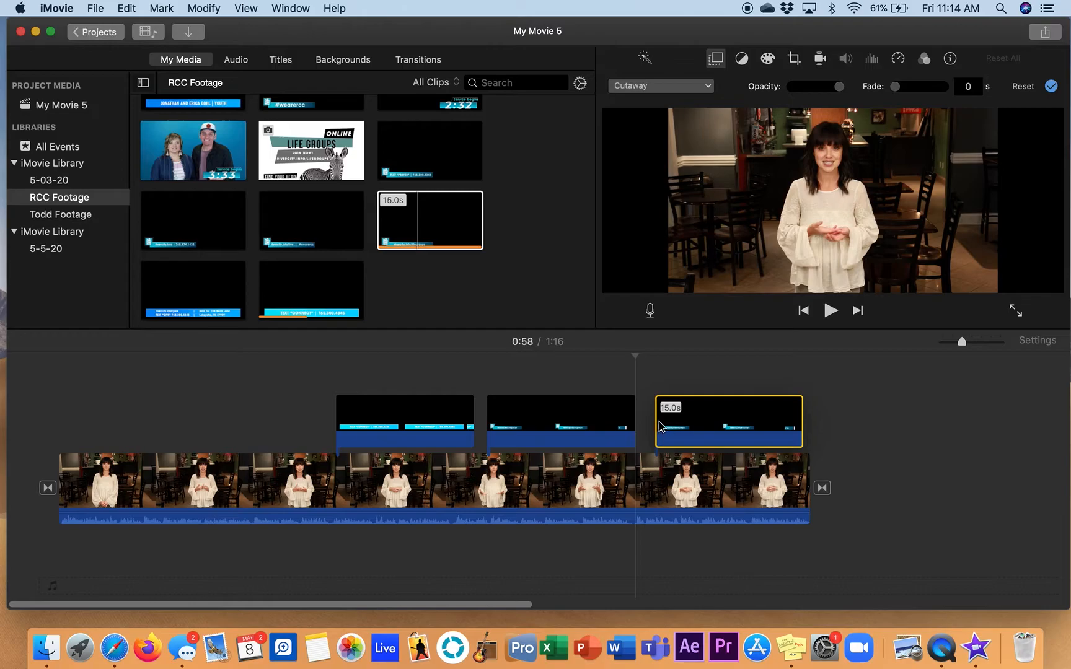
click(657, 424)
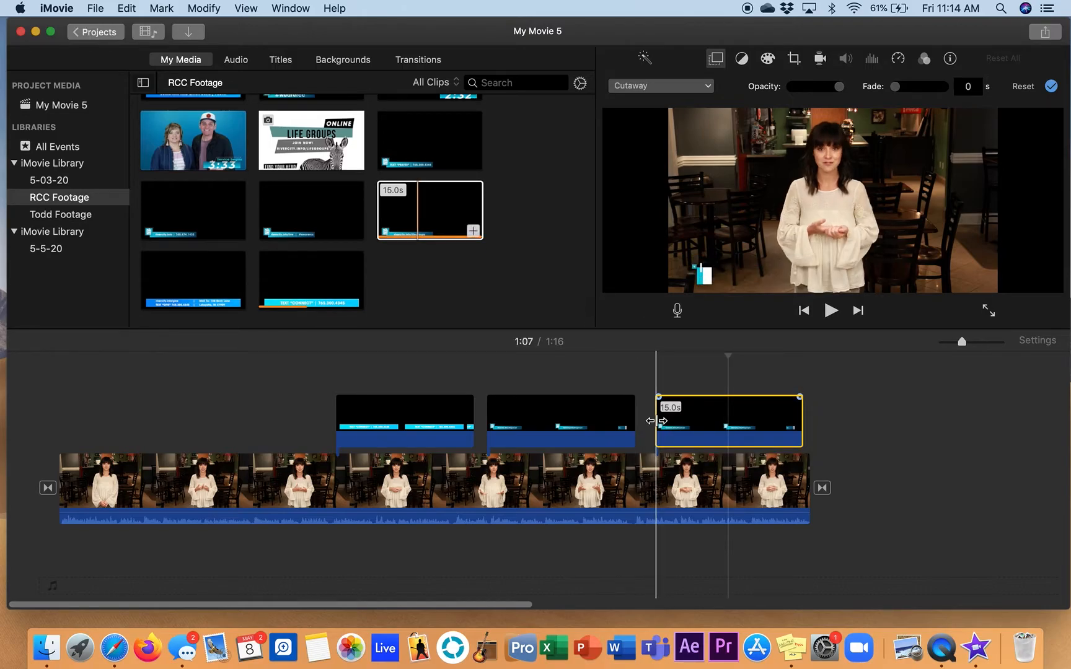
Trim the first lifegroups overlay to 12.1 s, butt the shortened second copy against its end, and play across the join
drag(656, 414, 609, 430)
click(631, 421)
drag(703, 427, 629, 426)
key(space)
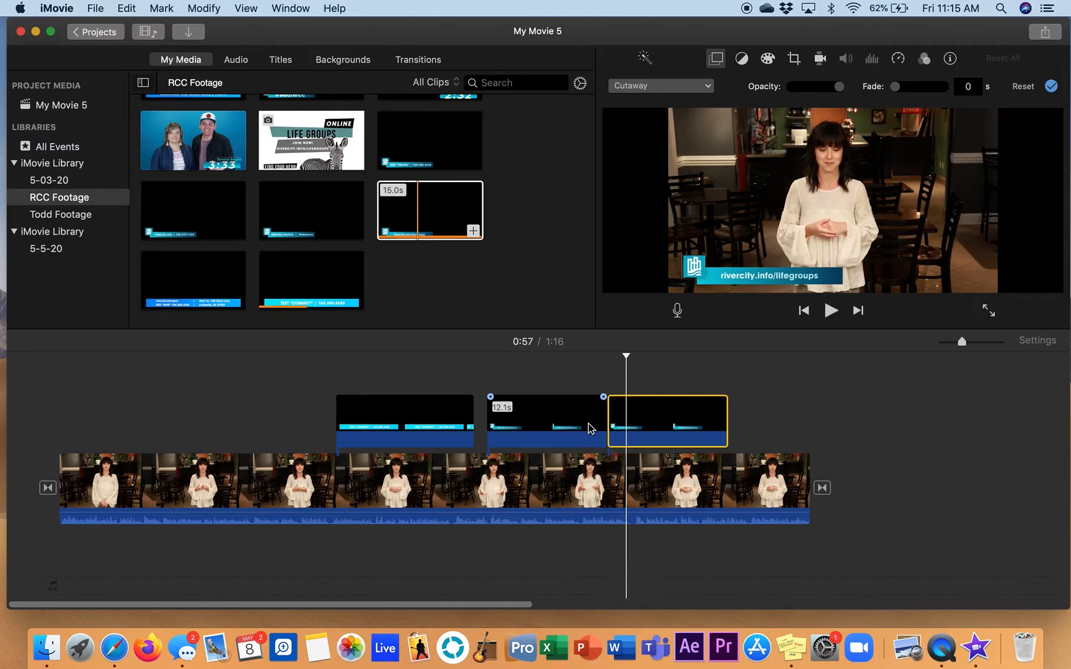
Replace the second lifegroups copy with a full 15-second one directly after the first and play across the join
key(Delete)
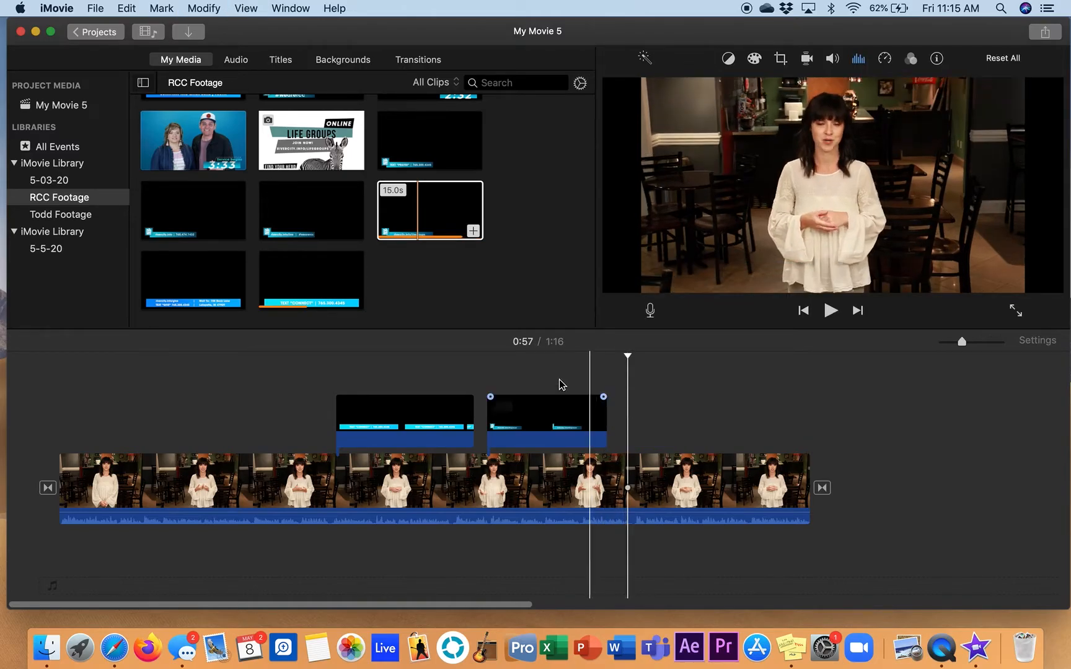
drag(445, 216, 602, 420)
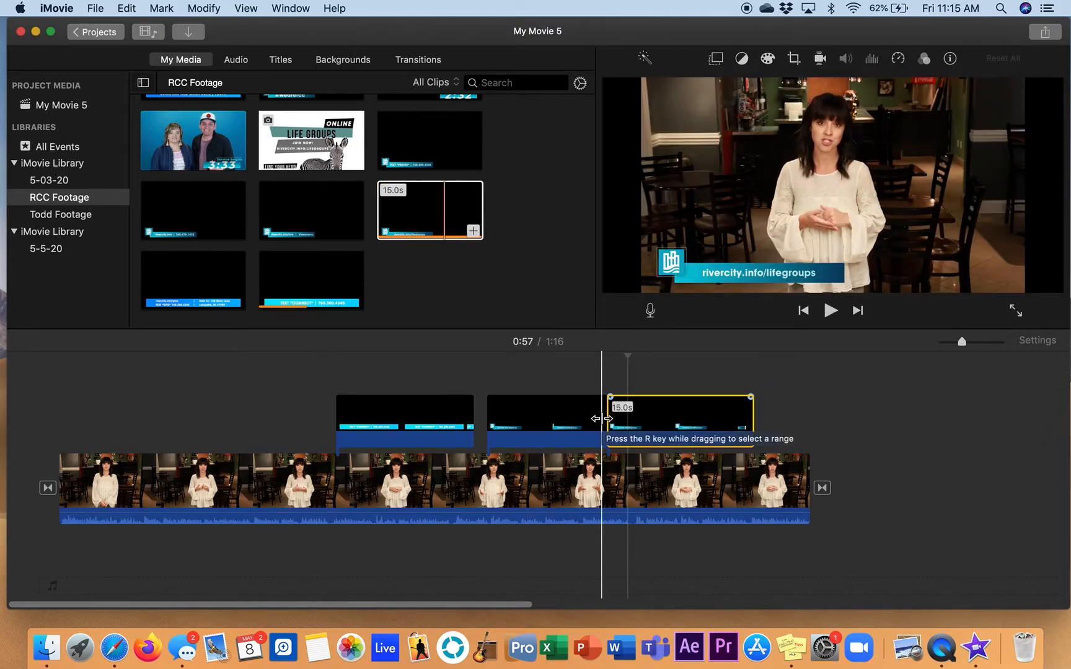
key(space)
key(space)
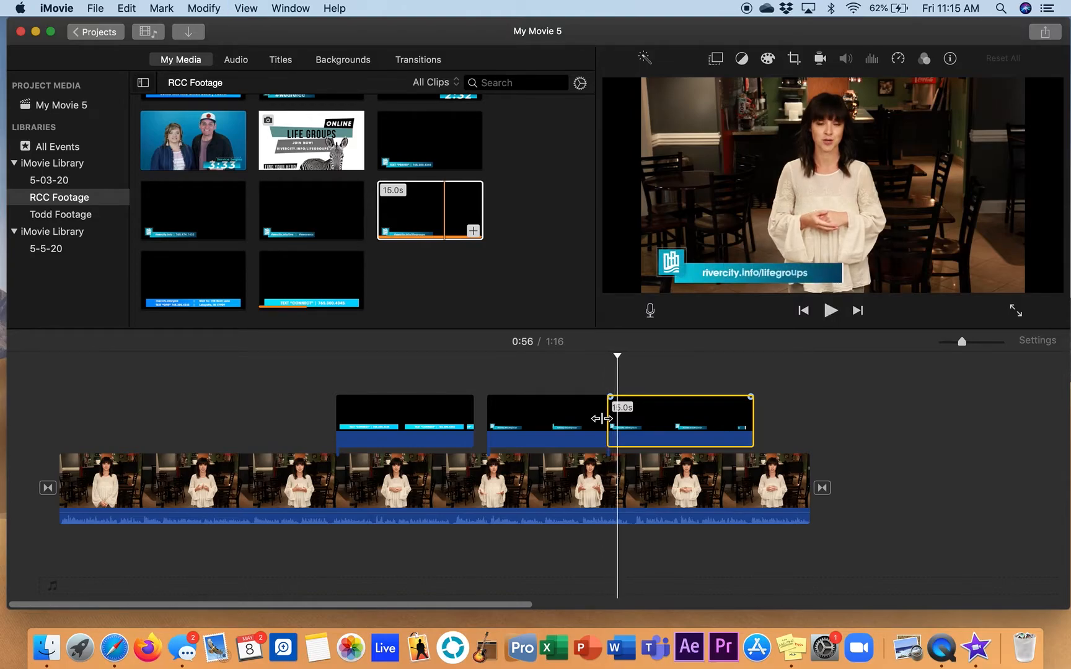
Undo adding the full-length copy and deleting the trimmed one, and play across the two lifegroups overlays again
click(139, 6)
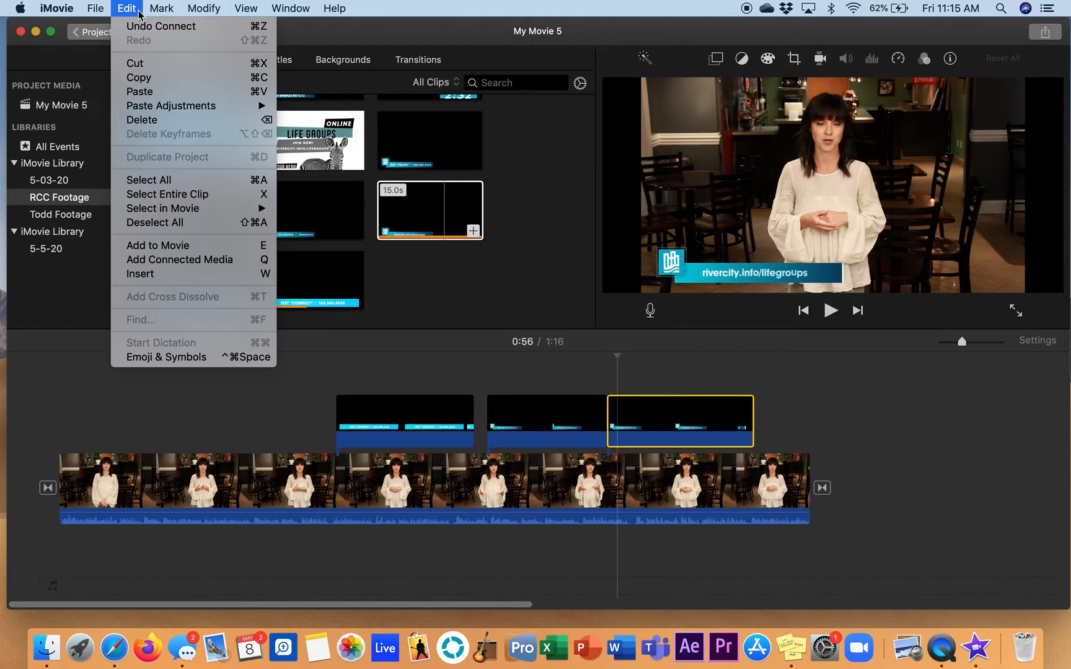
click(144, 22)
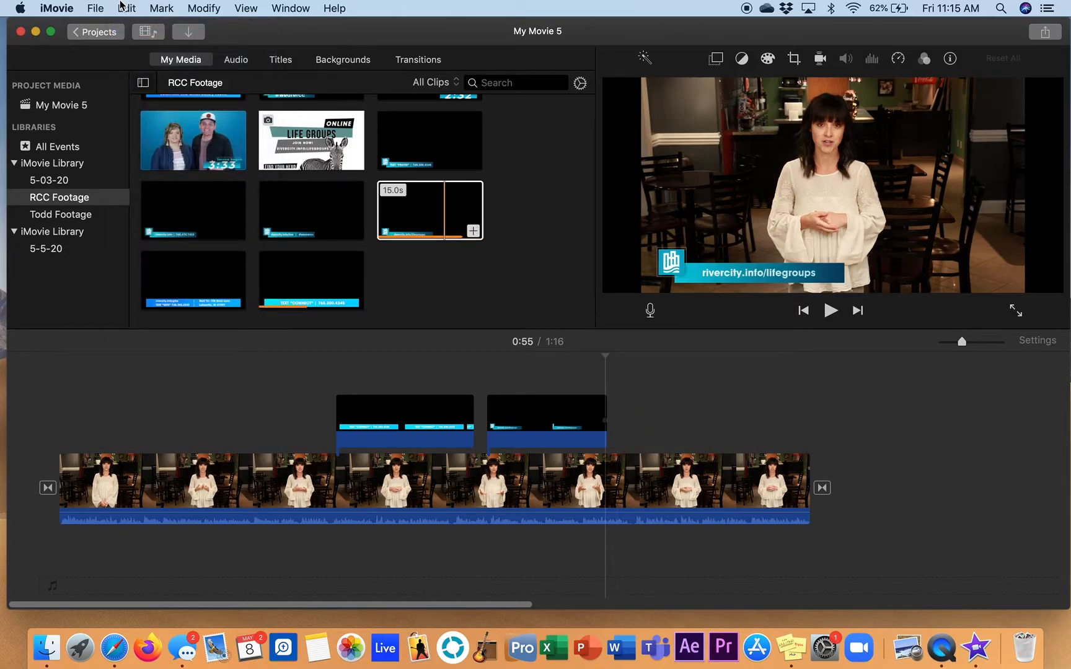
click(123, 7)
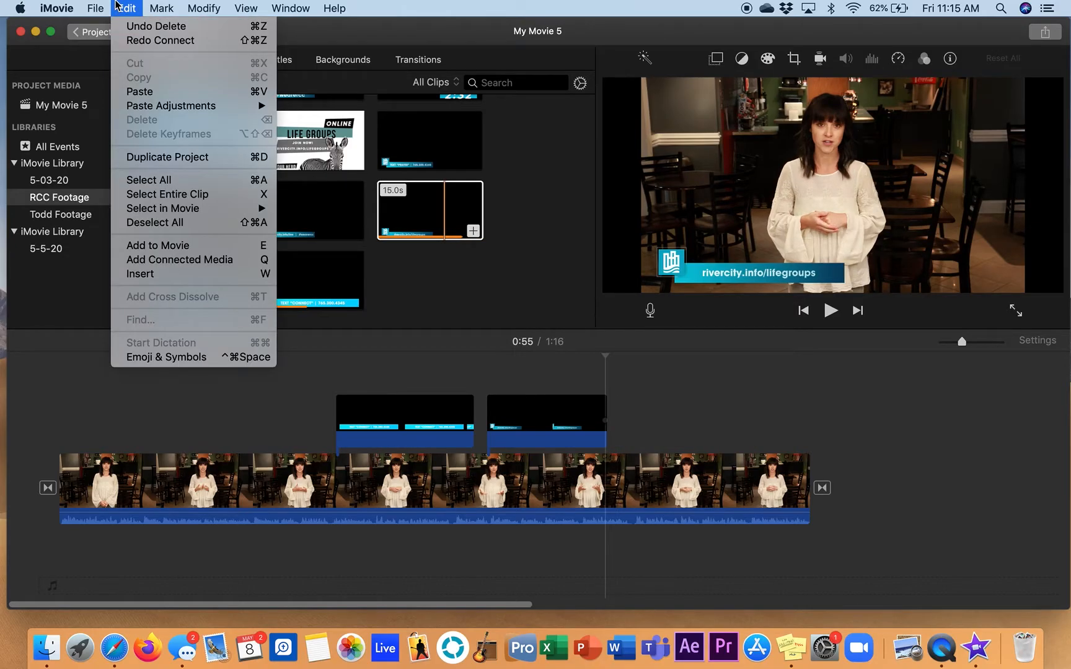
click(134, 28)
key(space)
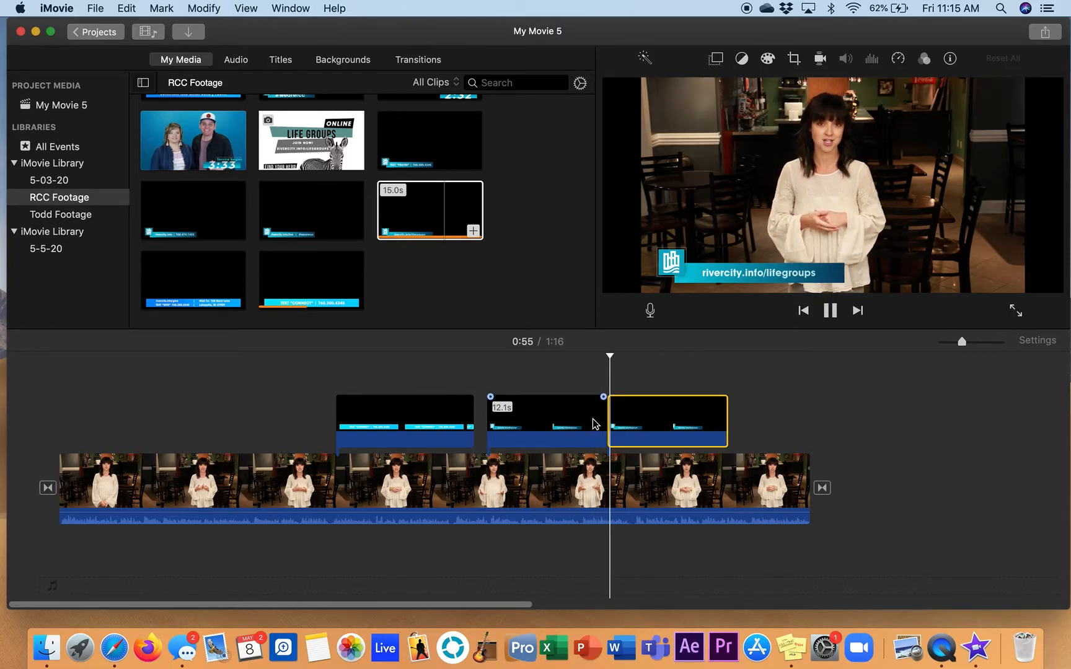
key(space)
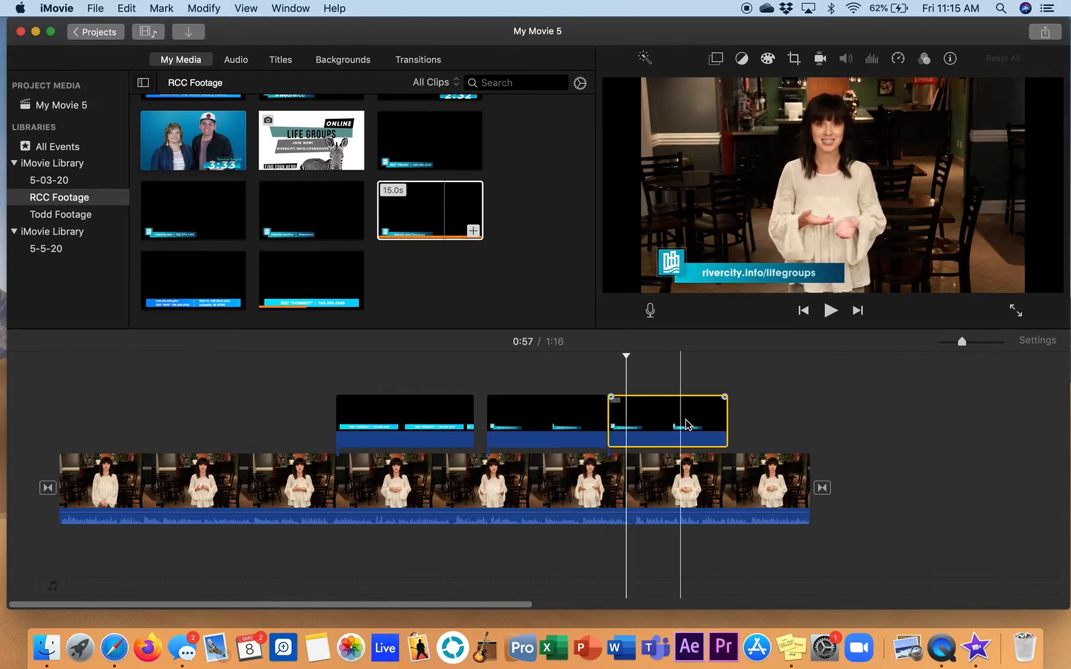
Delete the second lifegroups copy and extend the remaining one to its full 15.0 s, playing past its end
key(Delete)
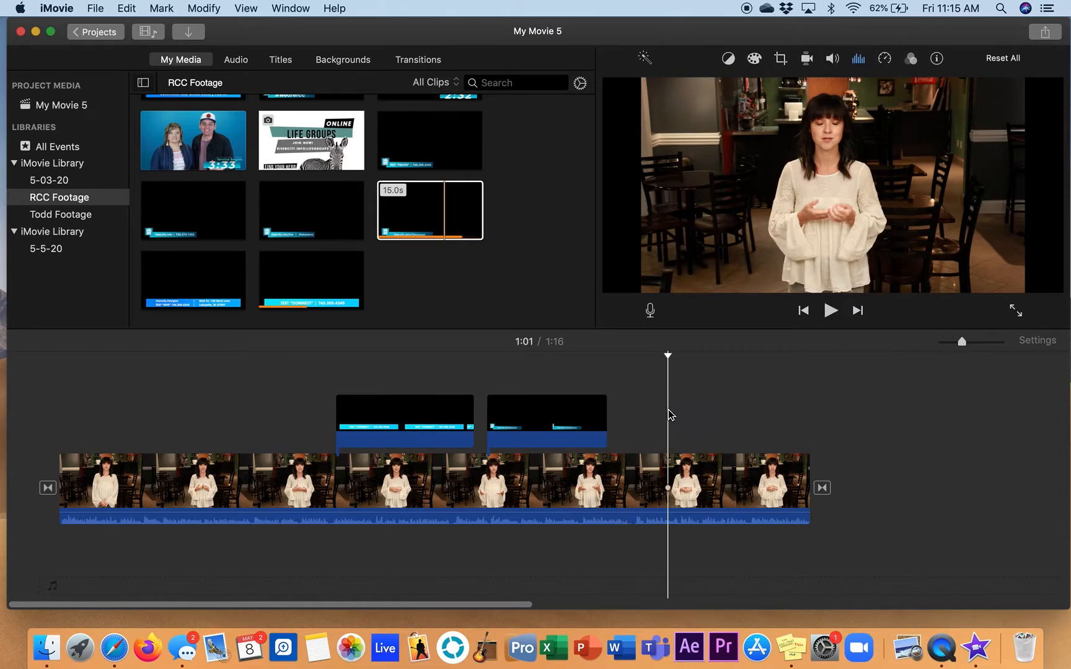
drag(607, 425, 651, 432)
key(space)
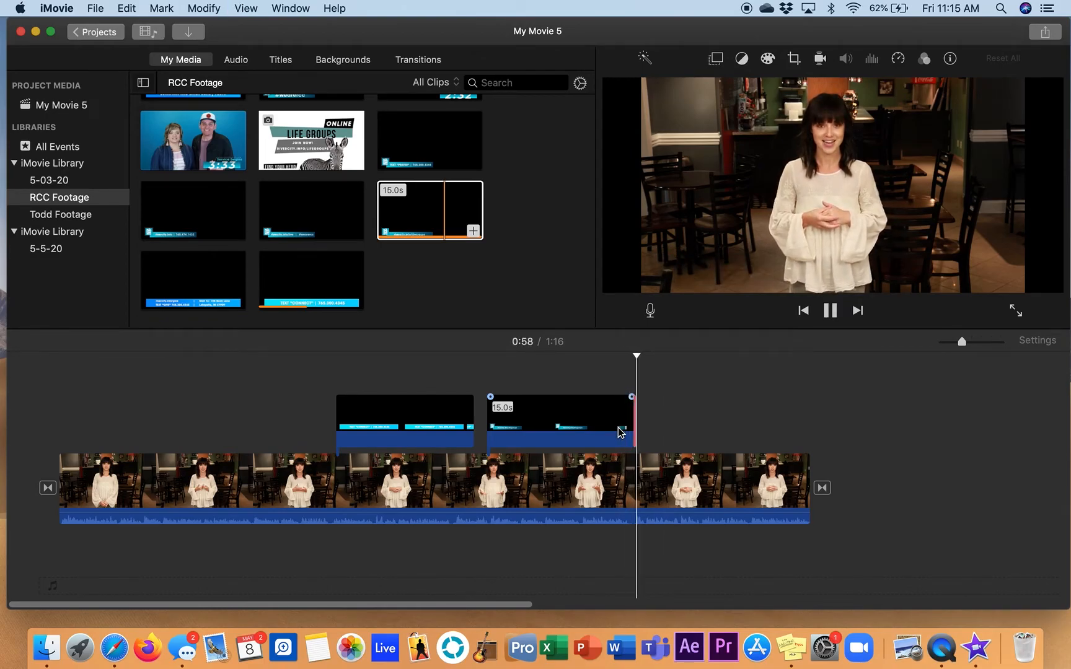
key(space)
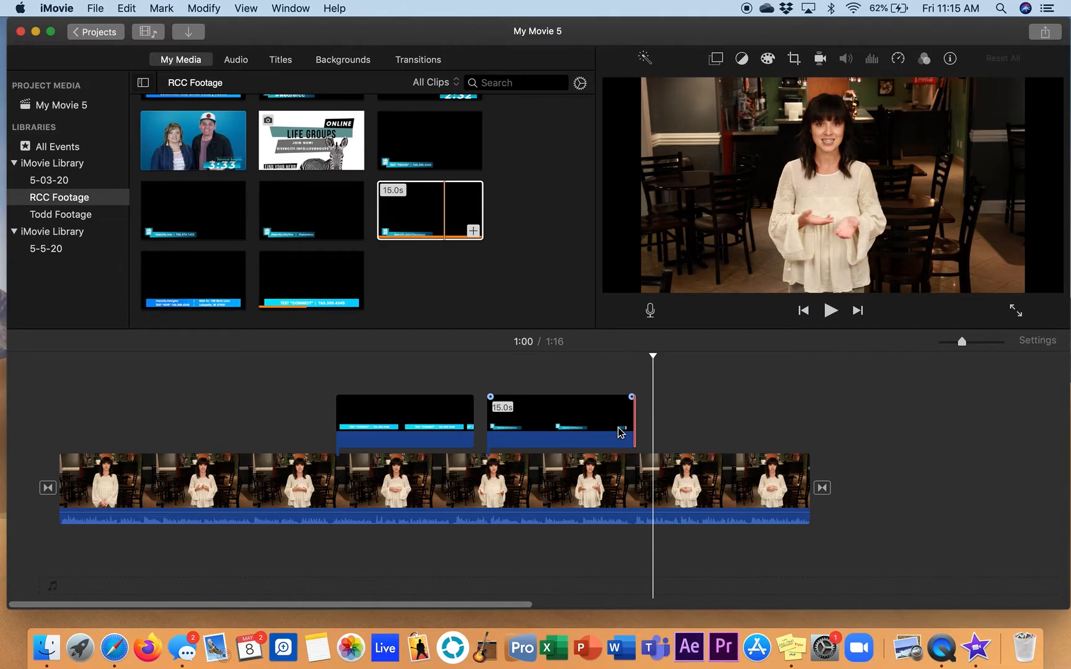
Add the bensound-creativeminds track from the iTunes audio library as background music from the very start of the timeline
click(240, 62)
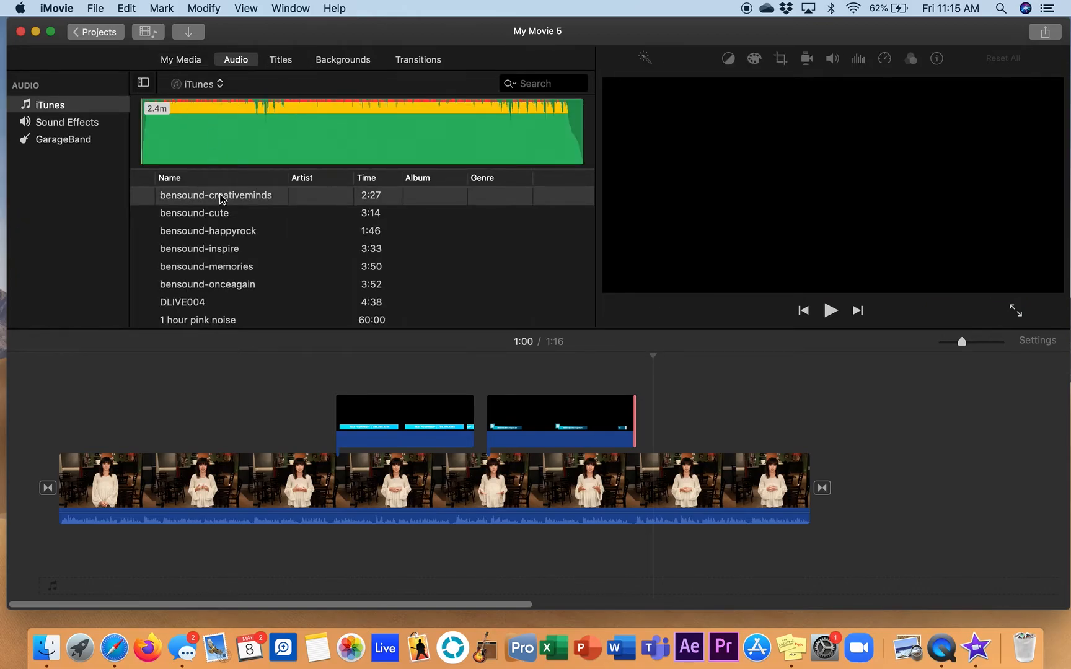
scroll(230, 217, down, 1)
scroll(235, 230, up, 1)
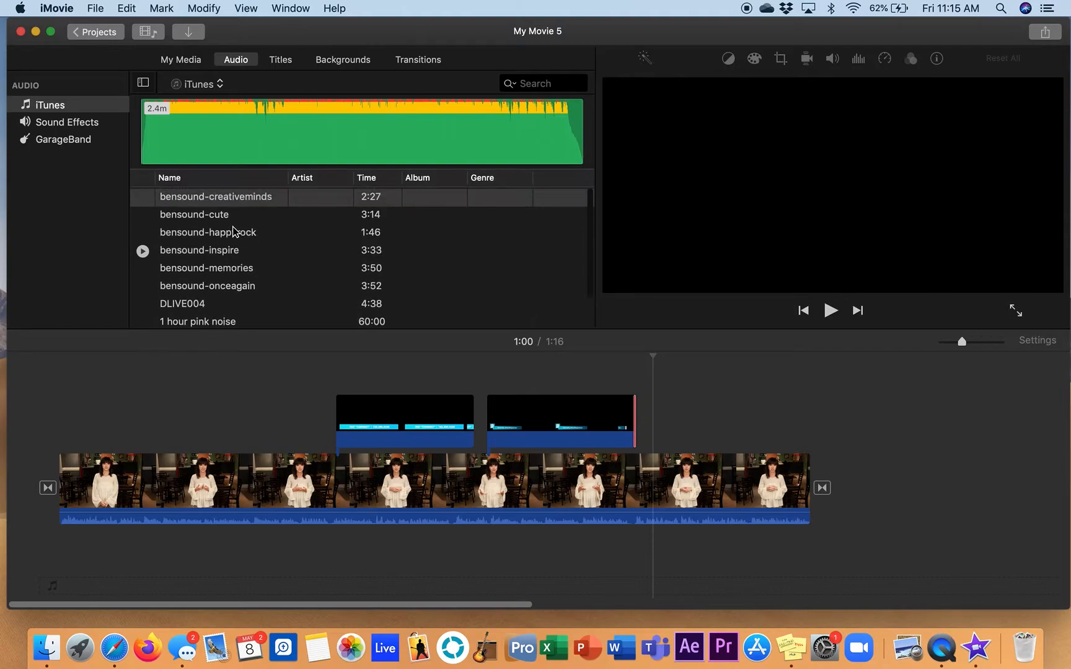
scroll(234, 232, down, 1)
scroll(235, 230, up, 2)
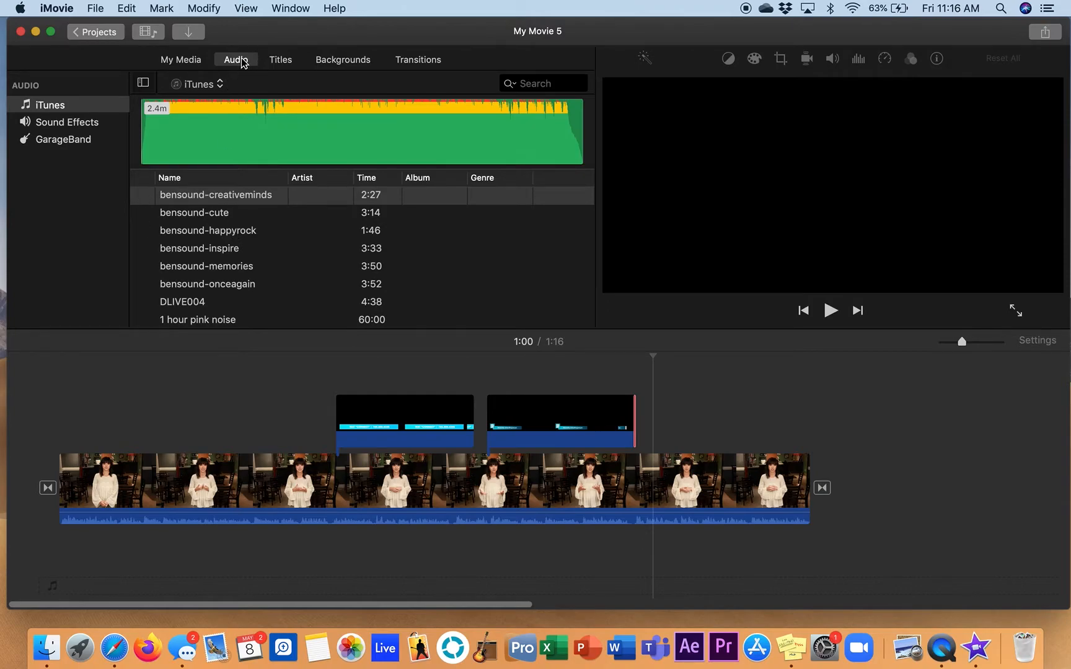
click(189, 60)
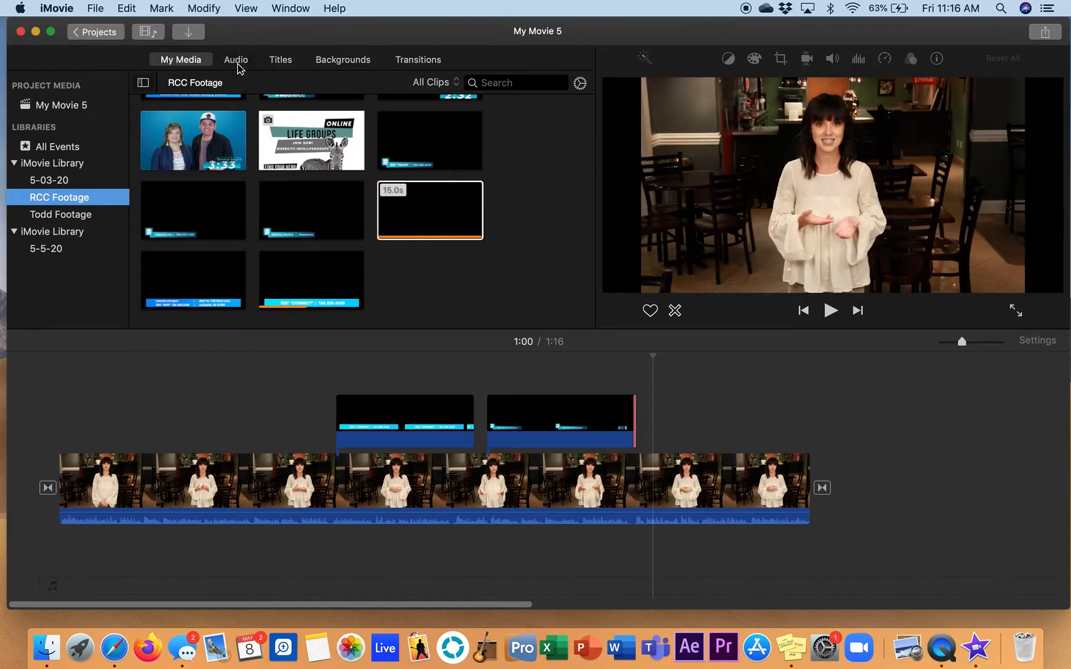
click(238, 66)
drag(291, 31, 317, 32)
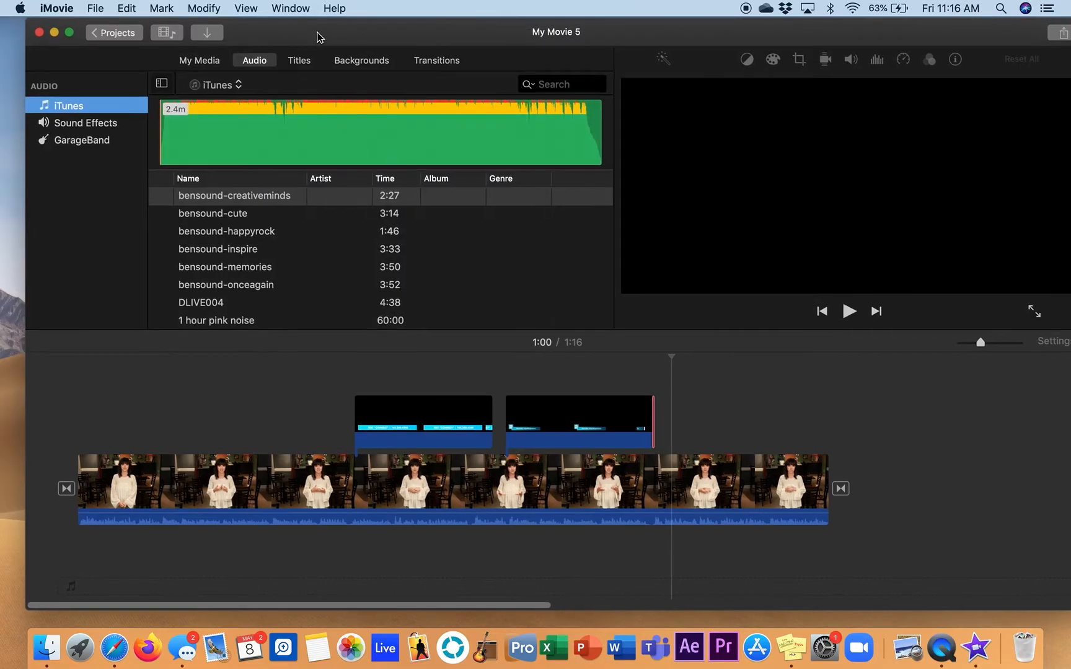
click(220, 198)
drag(188, 395, 58, 565)
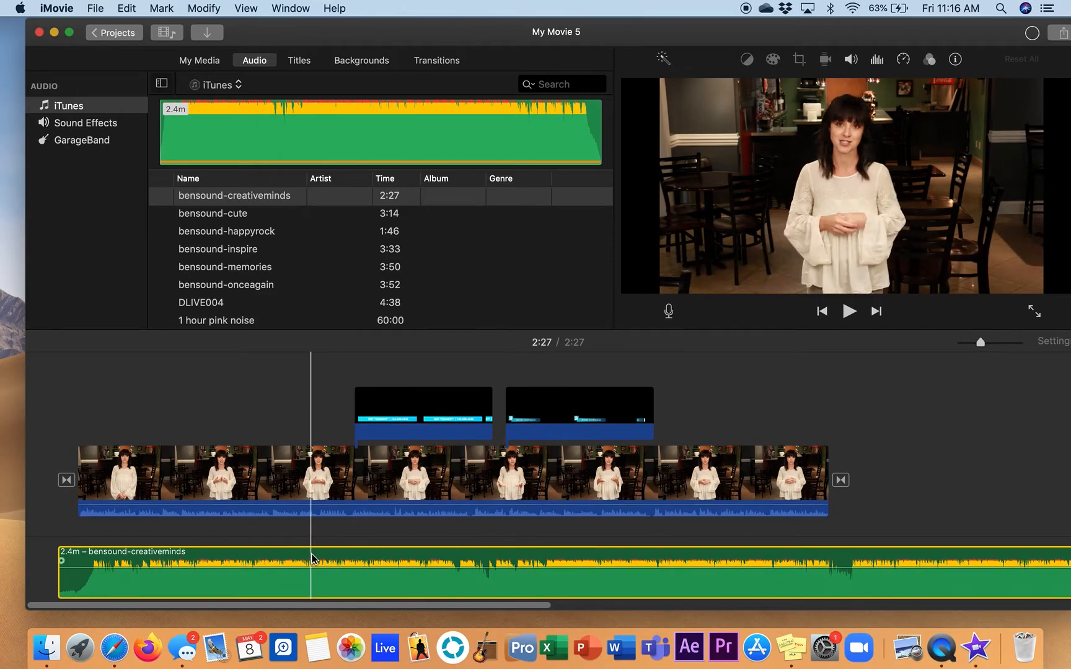
Shift the background music slightly later, play the opening, and move the track back to the timeline's start
mouse_move(84, 583)
mouse_down()
mouse_move(114, 578)
mouse_move(66, 582)
mouse_up()
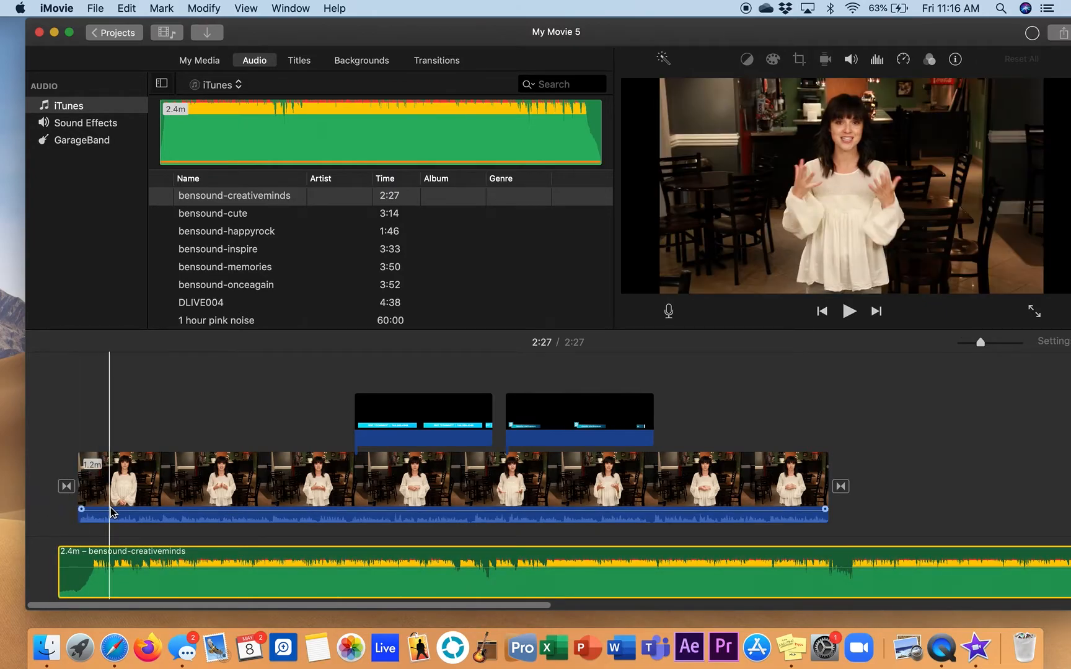
mouse_move(99, 579)
mouse_down()
mouse_move(117, 579)
mouse_move(106, 574)
mouse_up()
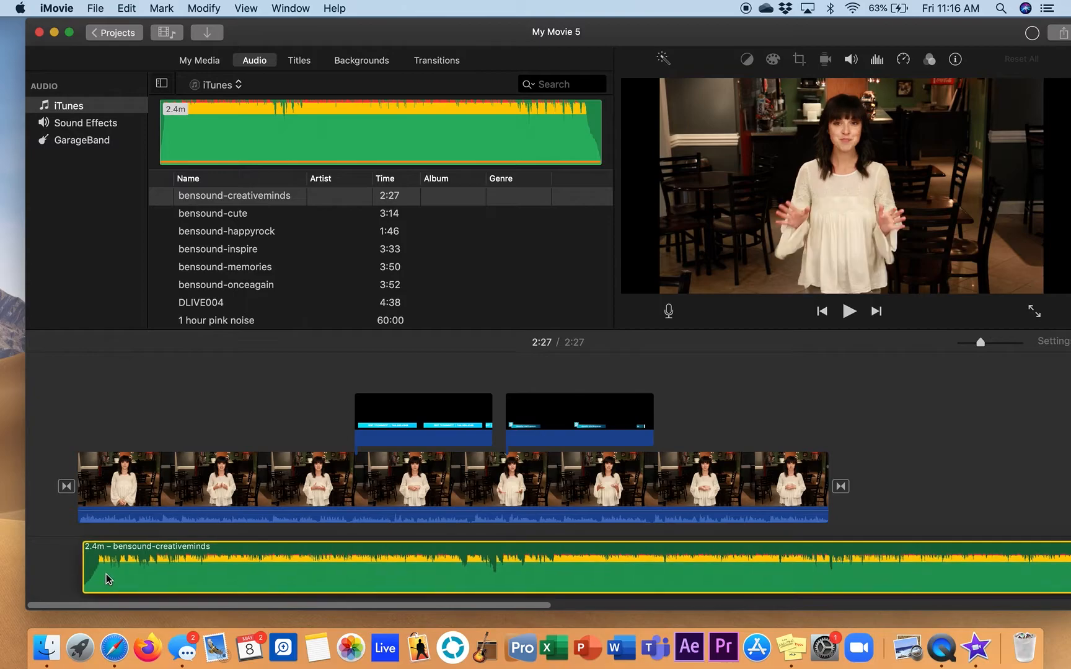
key(space)
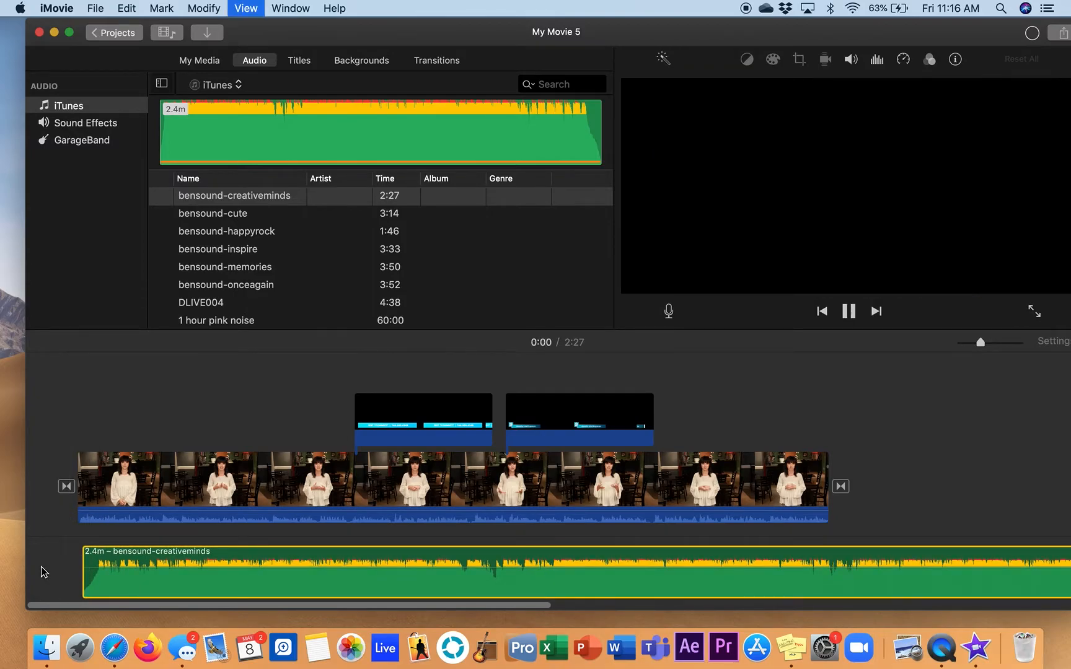
key(space)
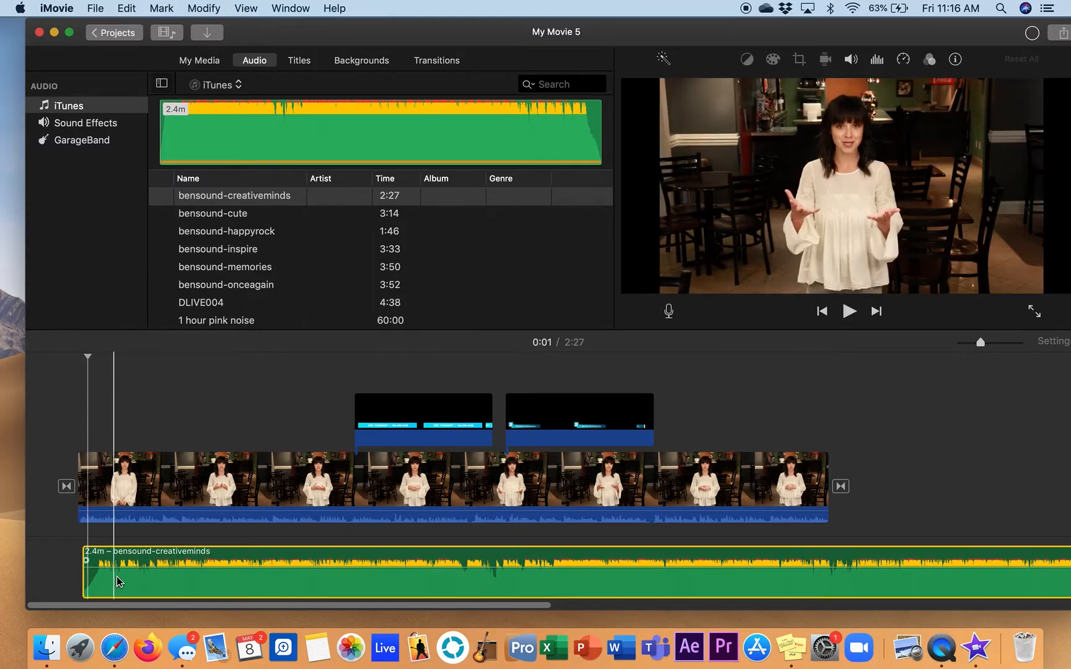
drag(117, 578, 95, 578)
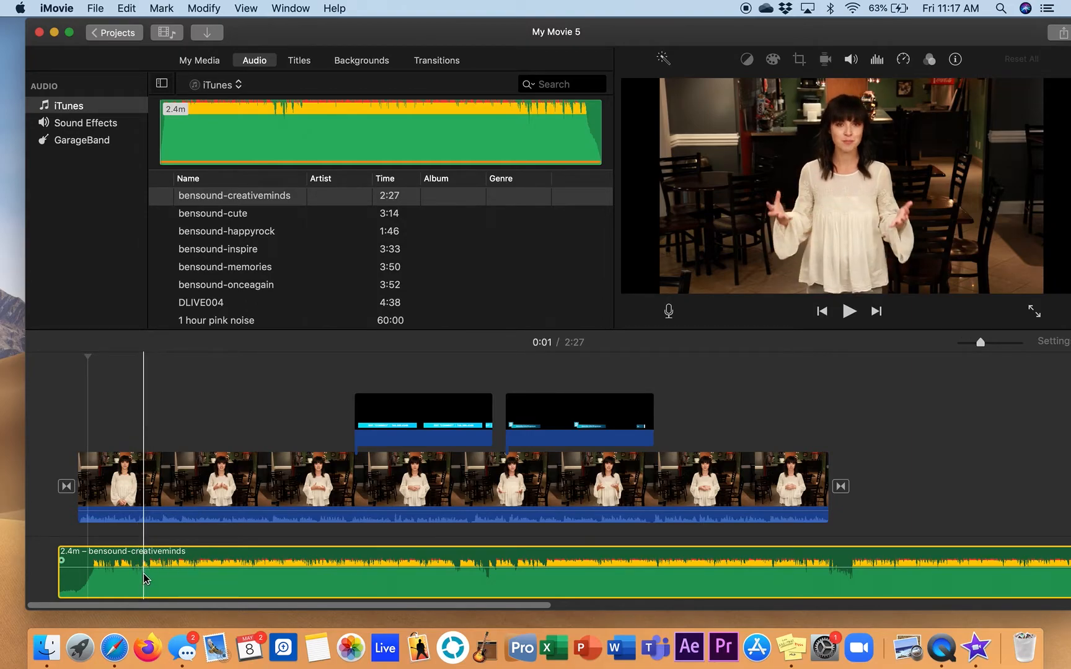
Lower the background music's volume to a faint level and play the mix at the opening, around 0:34 and around 1:04
drag(165, 566, 171, 583)
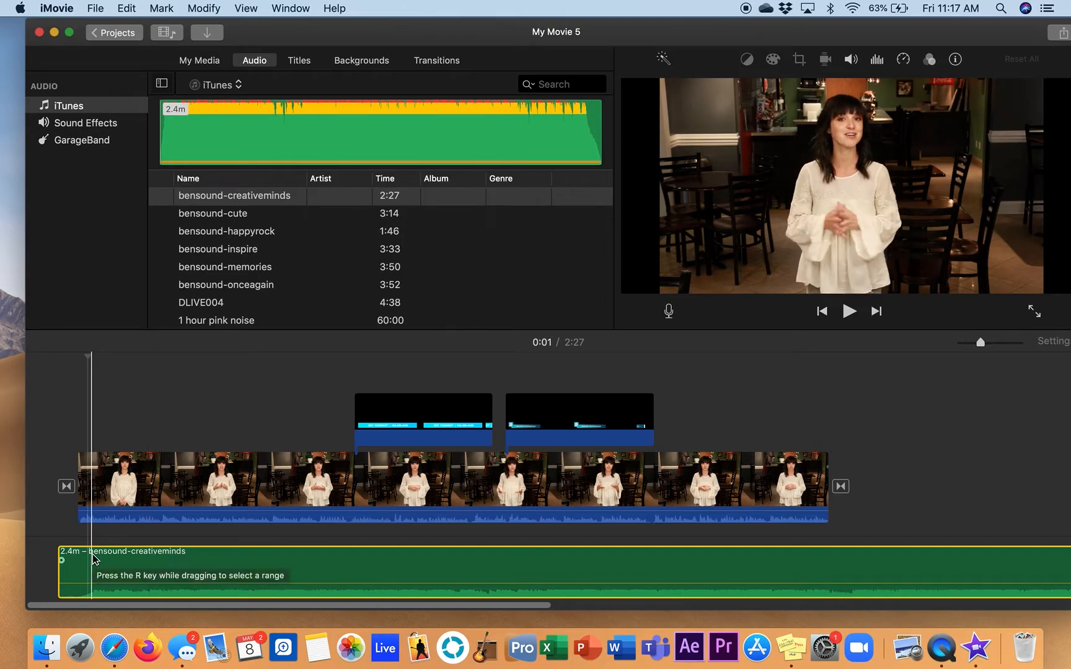
key(space)
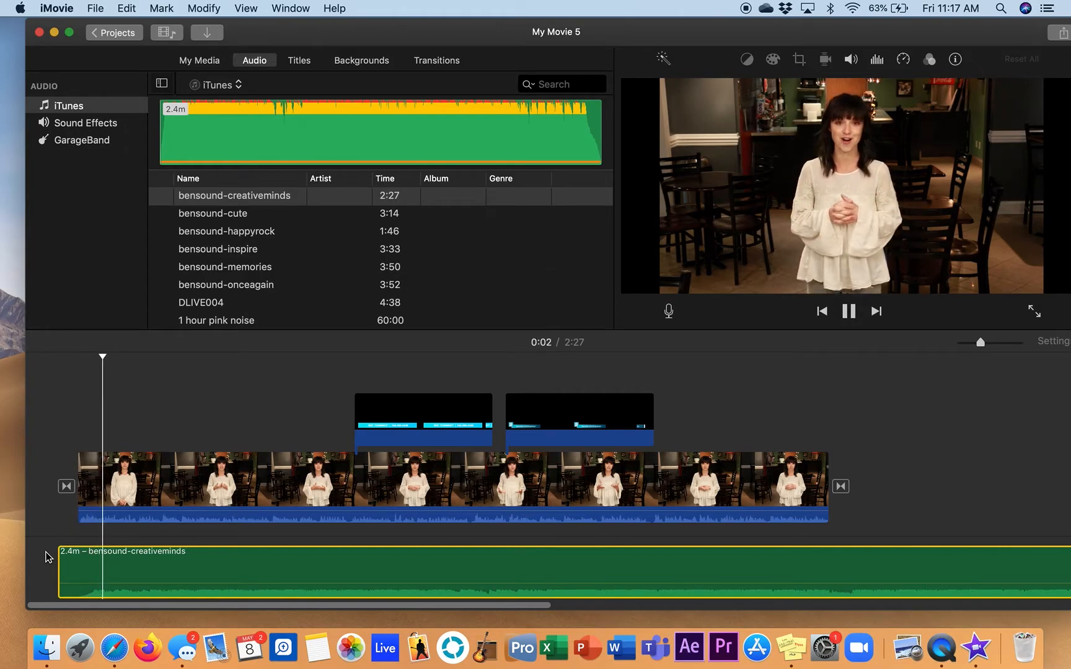
key(XF86AudioRaiseVolume)
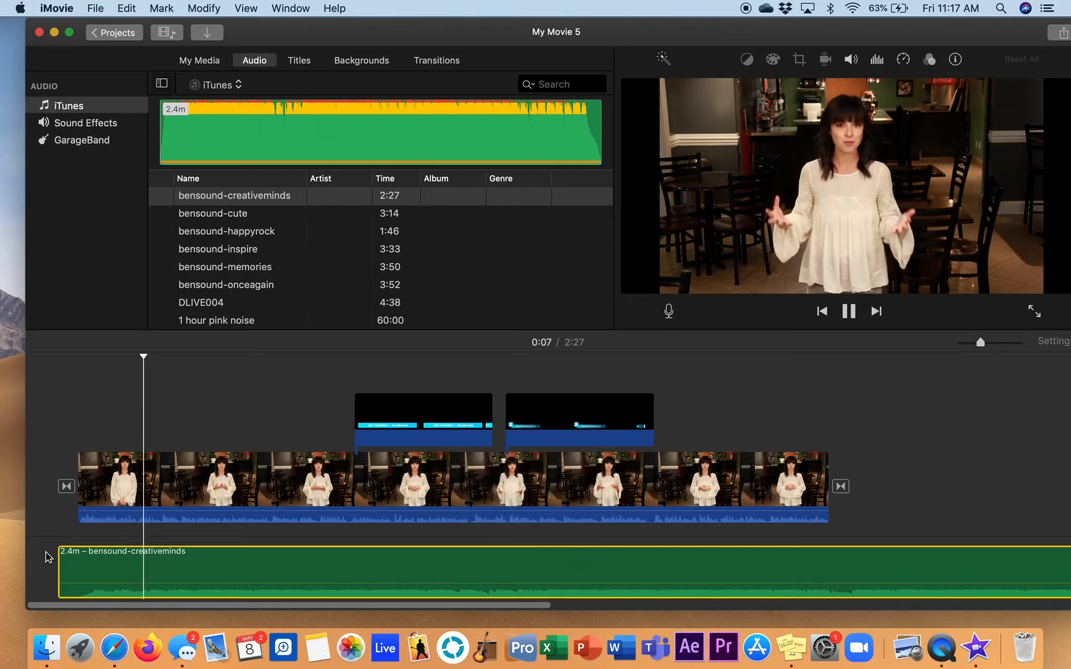
key(space)
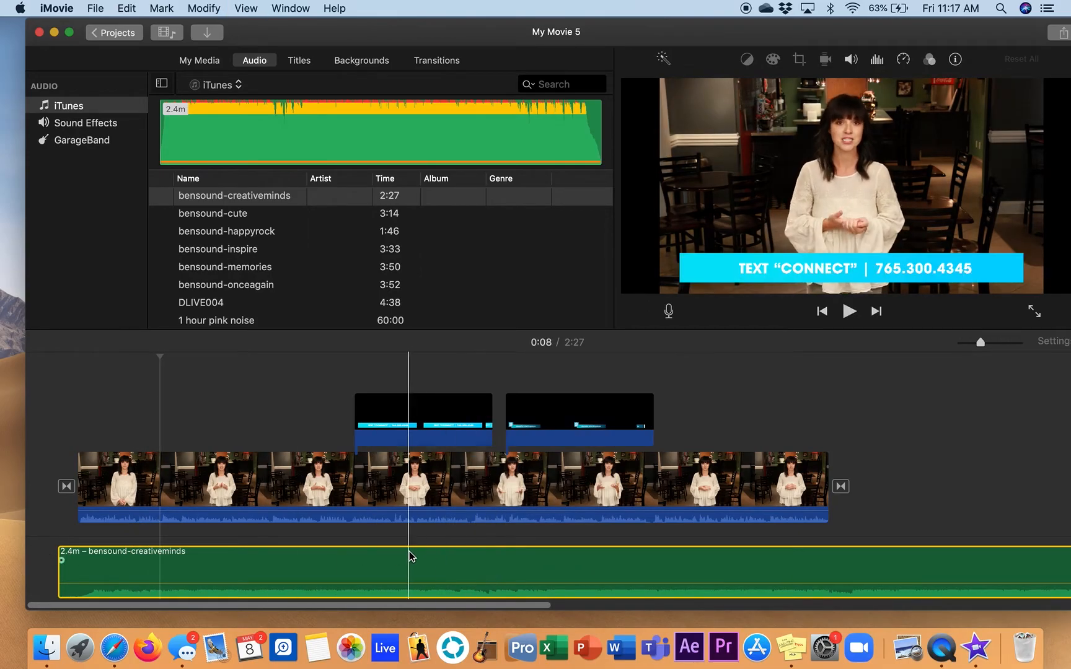
key(space)
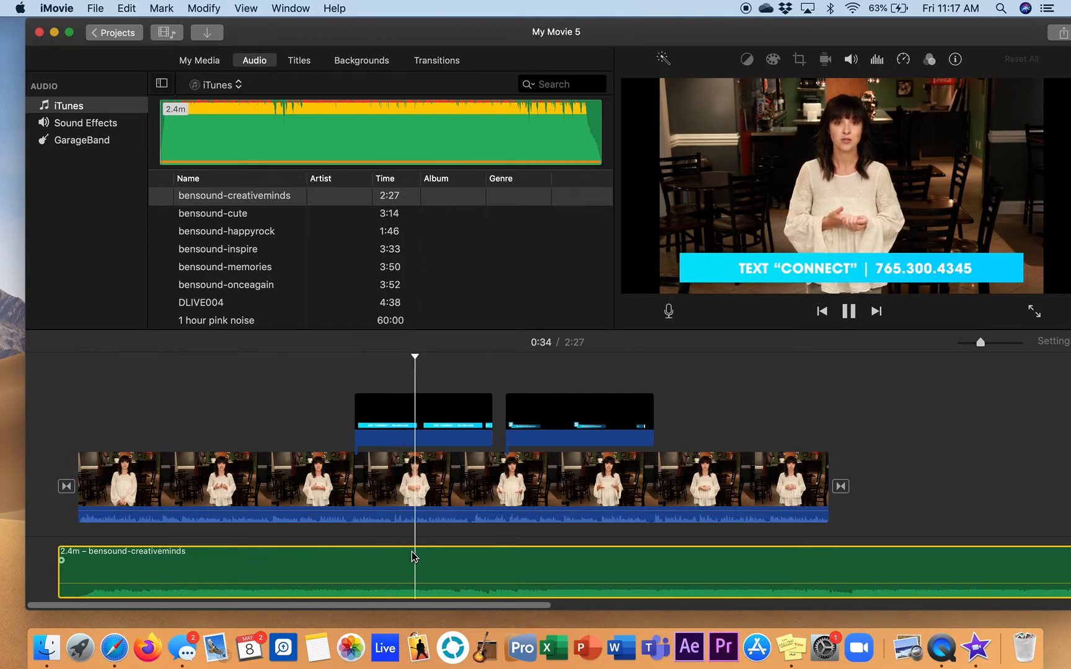
key(space)
key(space)
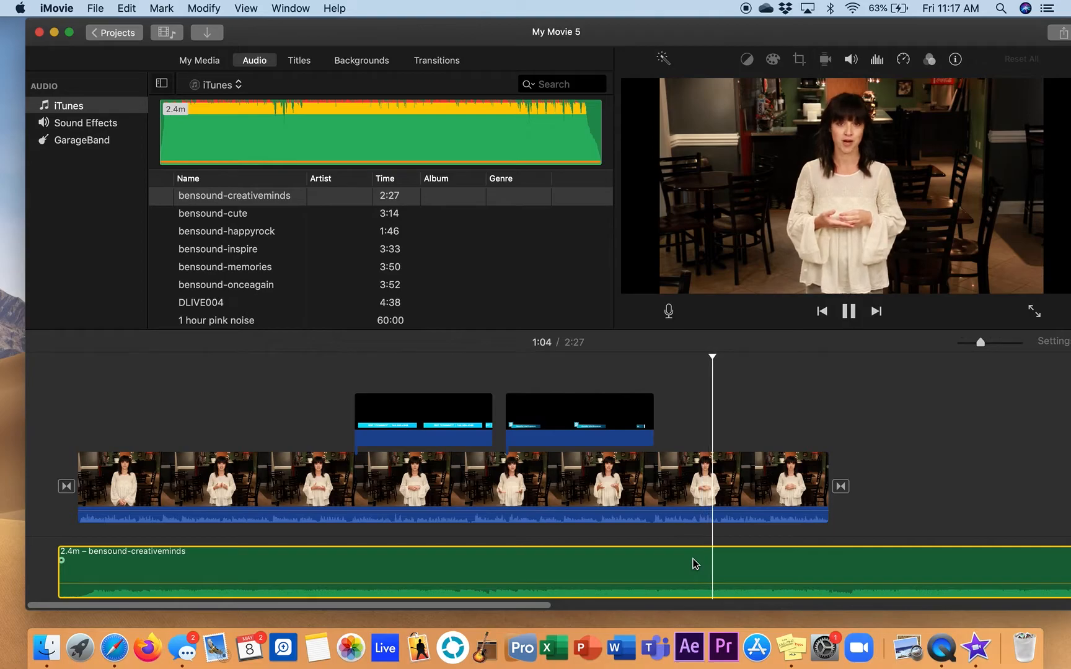
key(space)
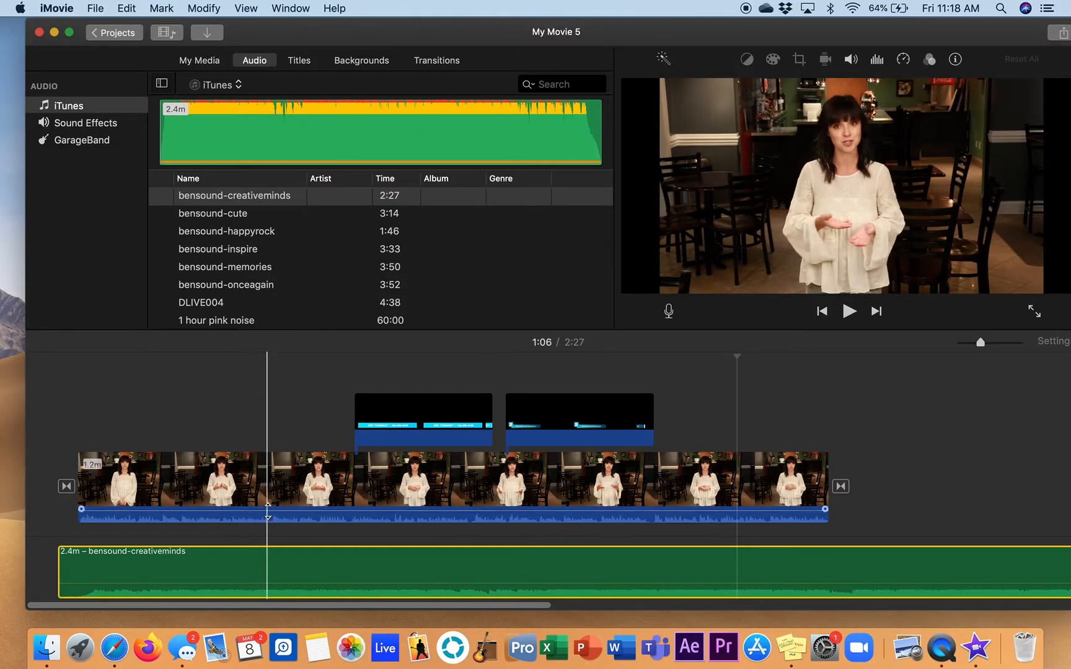
Raise the main talking-head clip's audio volume in two small increments, playing around 0:12 between them to check the speech
click(239, 470)
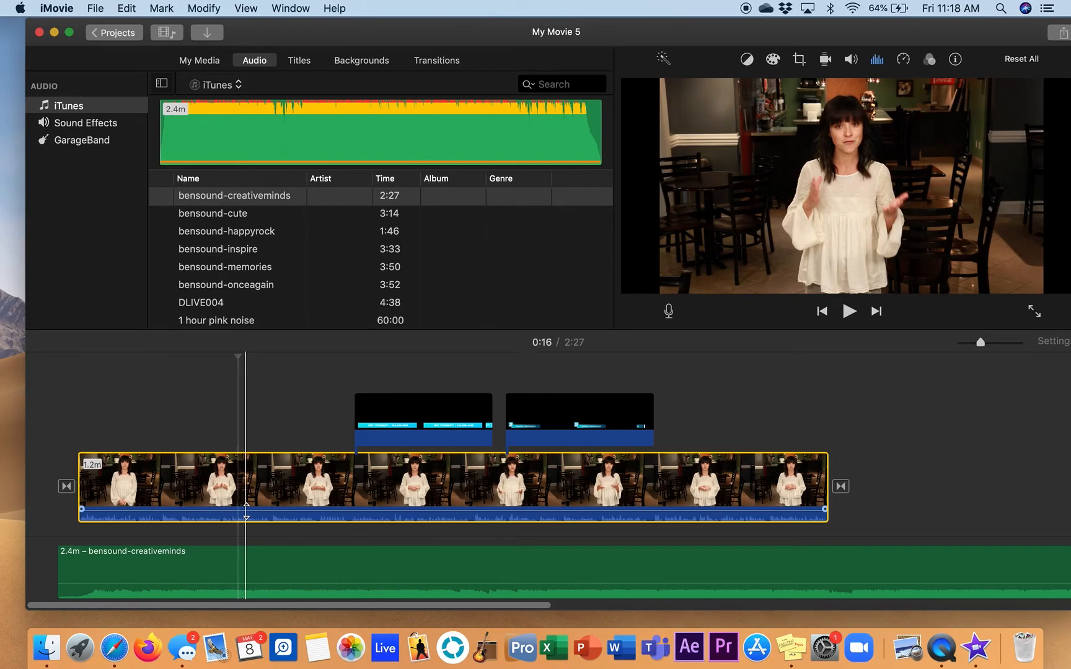
drag(247, 509, 252, 501)
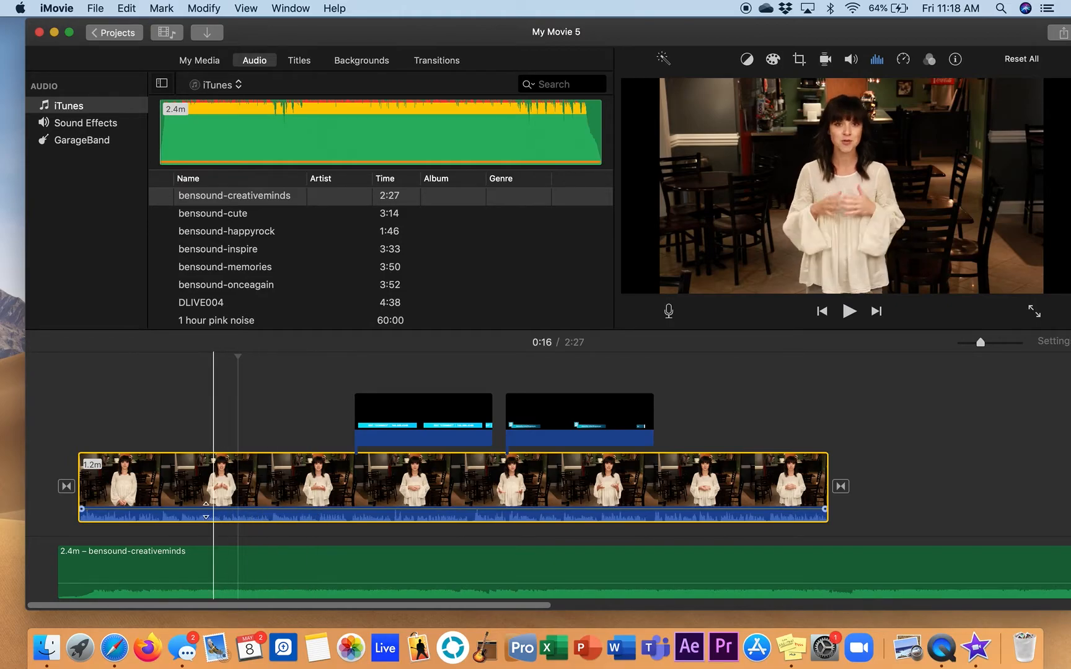
key(space)
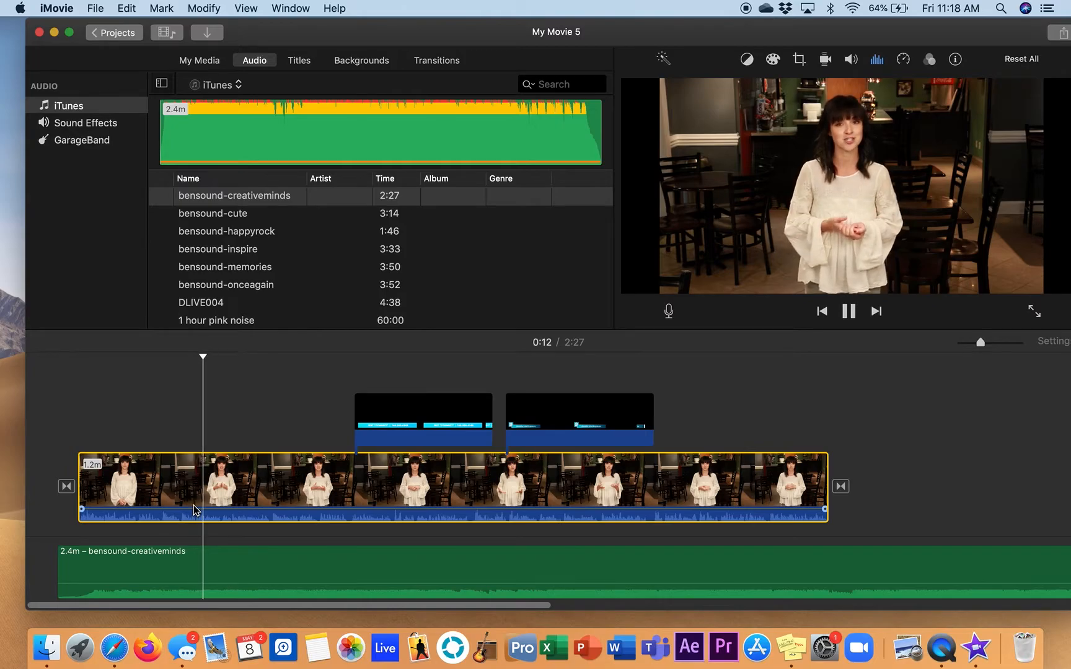
key(space)
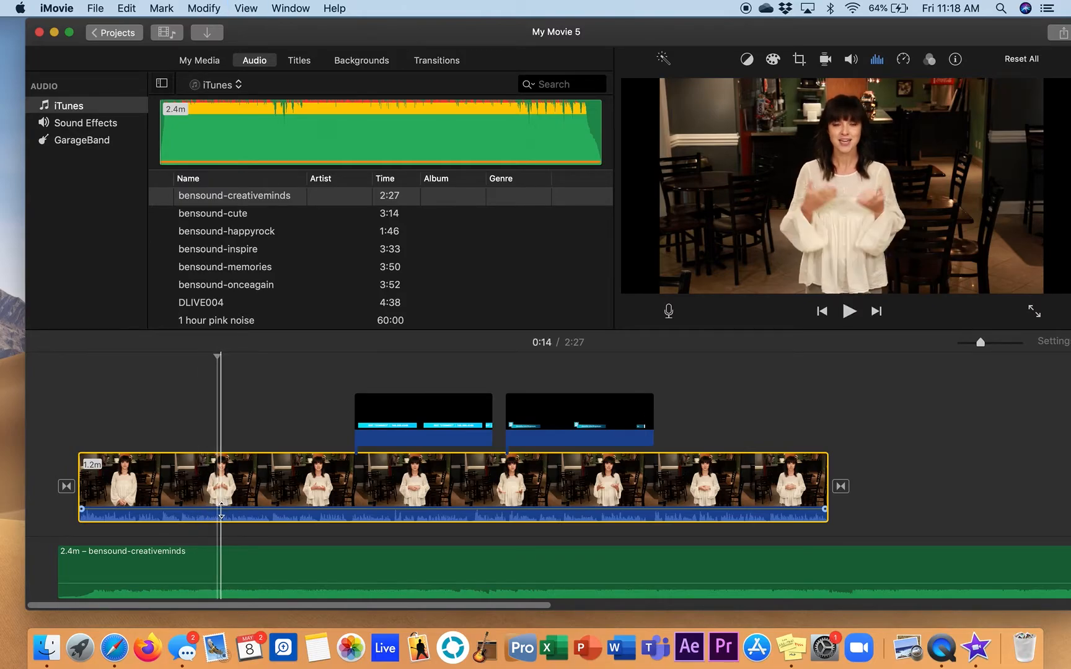
drag(226, 504, 229, 499)
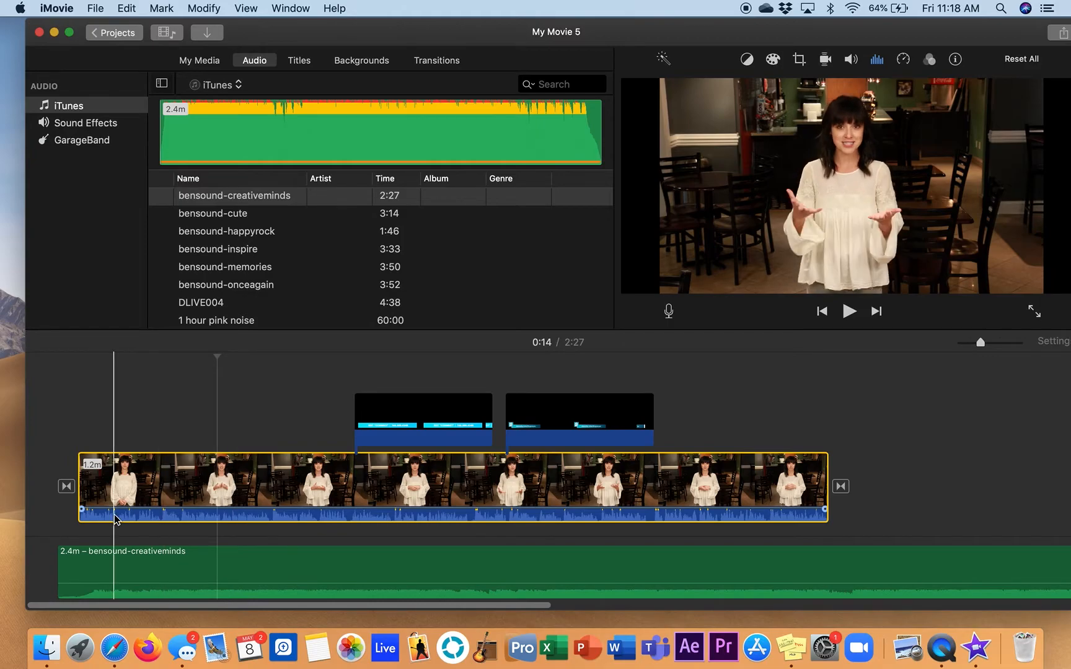
Raise the background music's volume and slightly lower the main talking-head clip's audio volume
drag(151, 584, 153, 574)
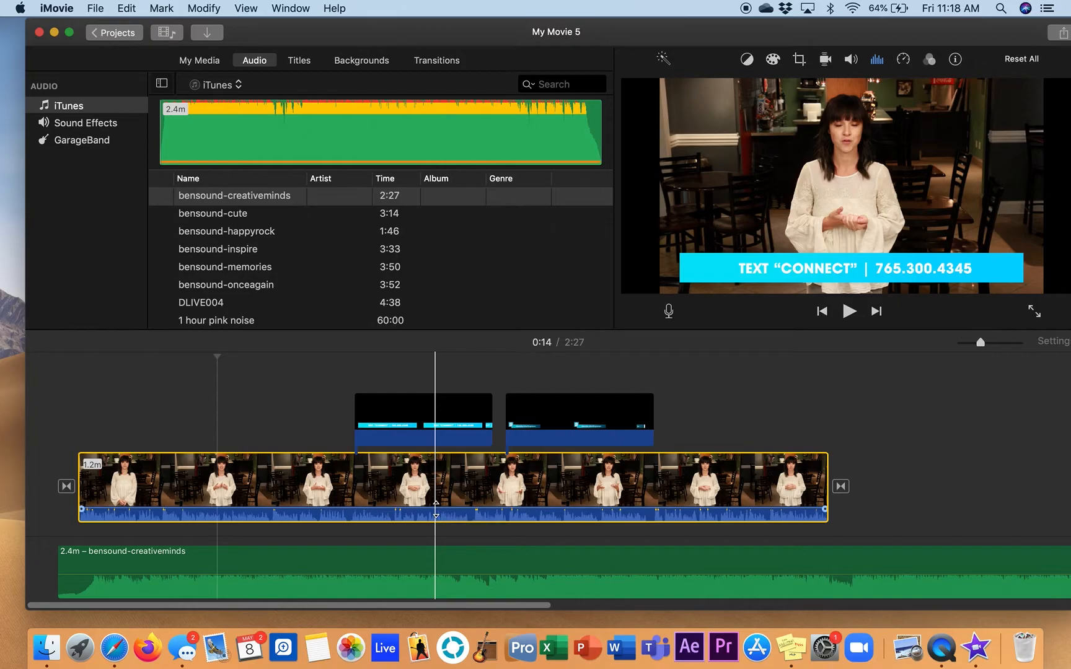
drag(436, 509, 435, 510)
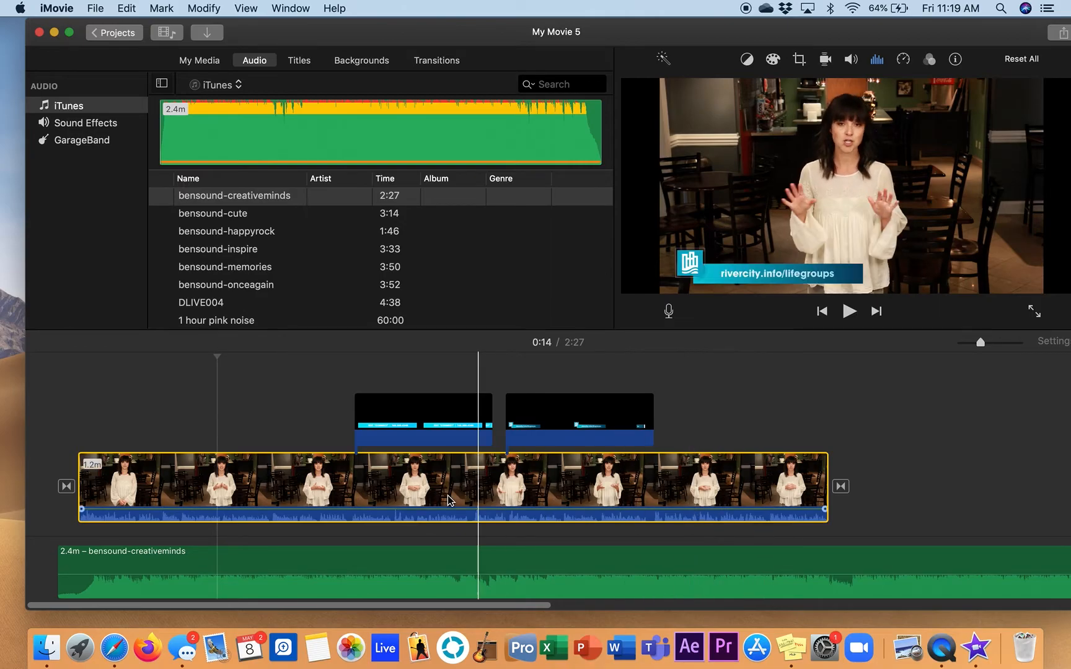
Lower the background music back to a faint level with a further small adjustment, playing the mix from around 0:15 to check the balance
drag(239, 573, 252, 582)
key(space)
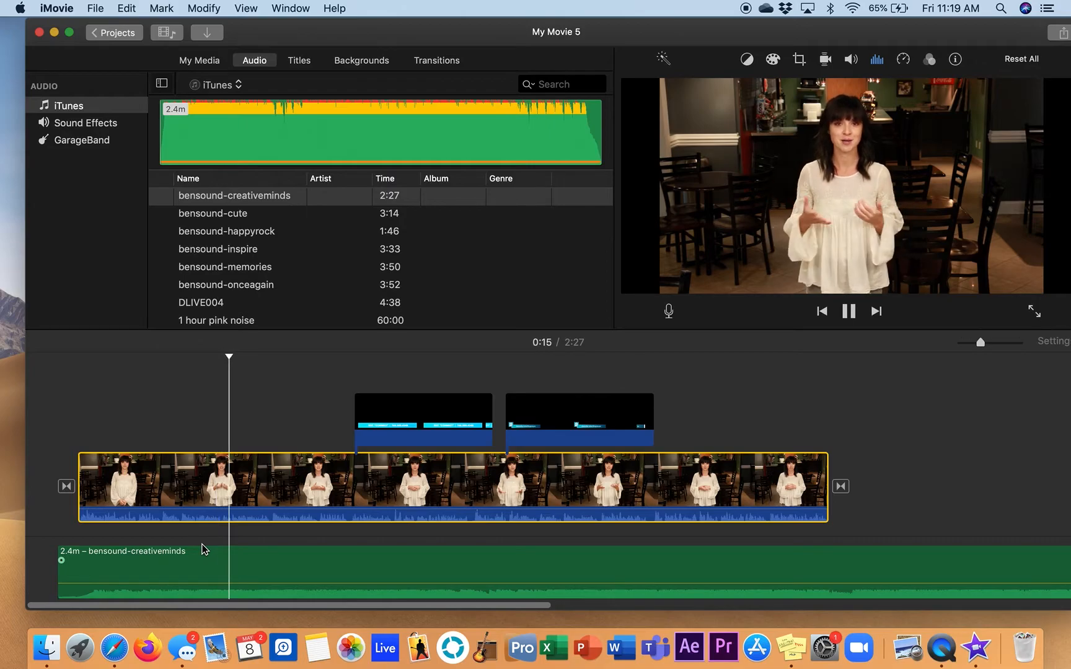
key(space)
drag(315, 582, 316, 584)
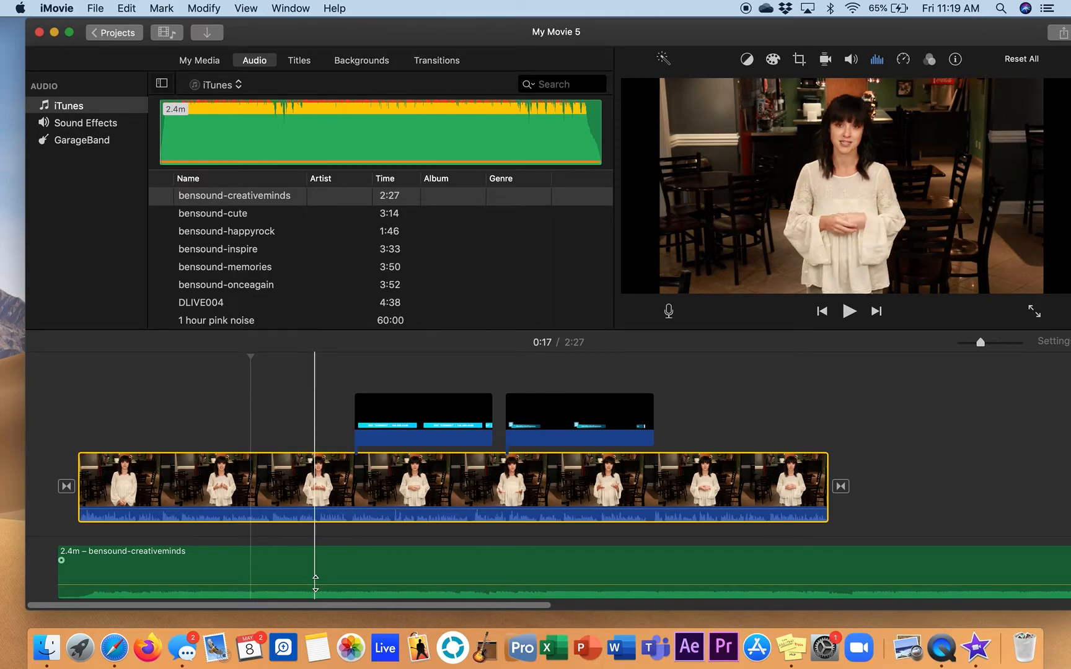
click(243, 492)
key(space)
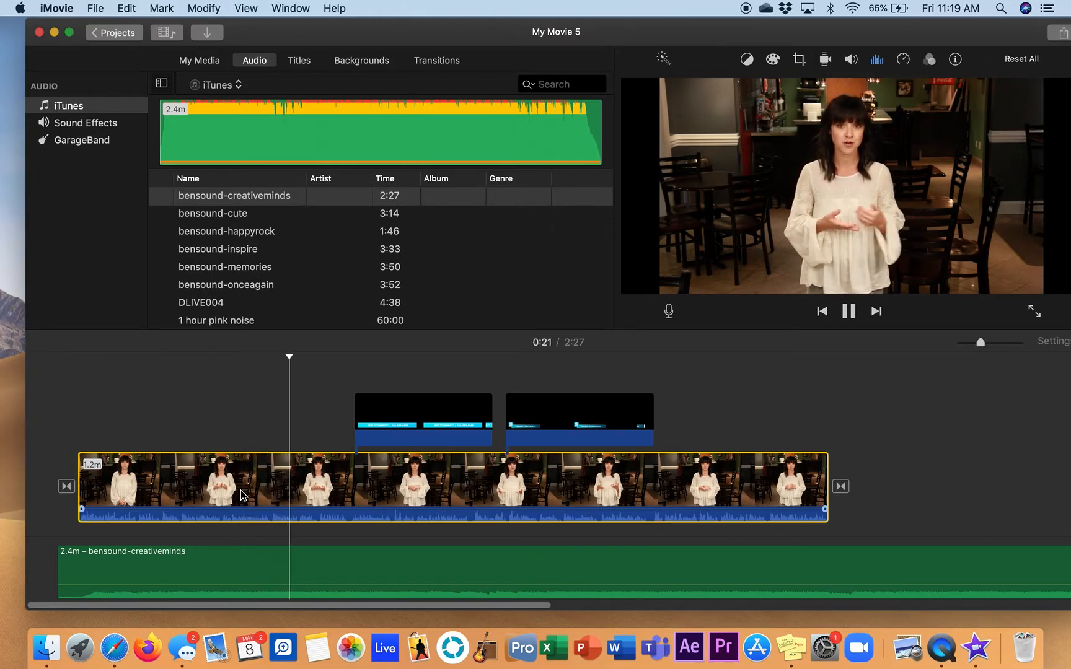
key(space)
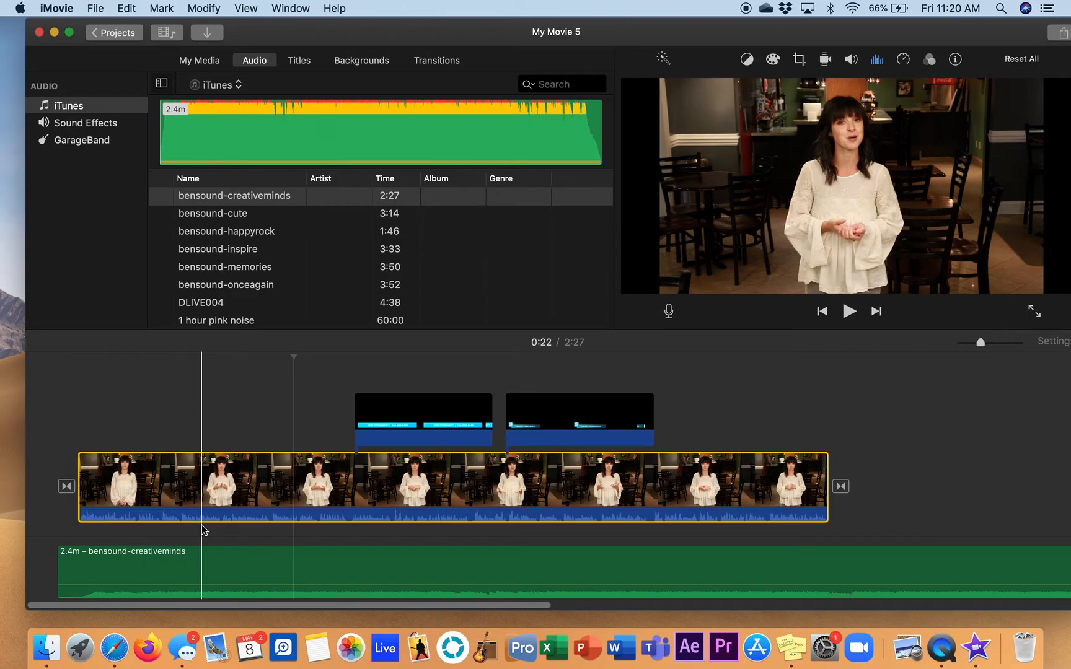
Trim the end of the background music to about 1:16, just past the end of the talking-head clip, and play the ending
scroll(960, 486, right, 3)
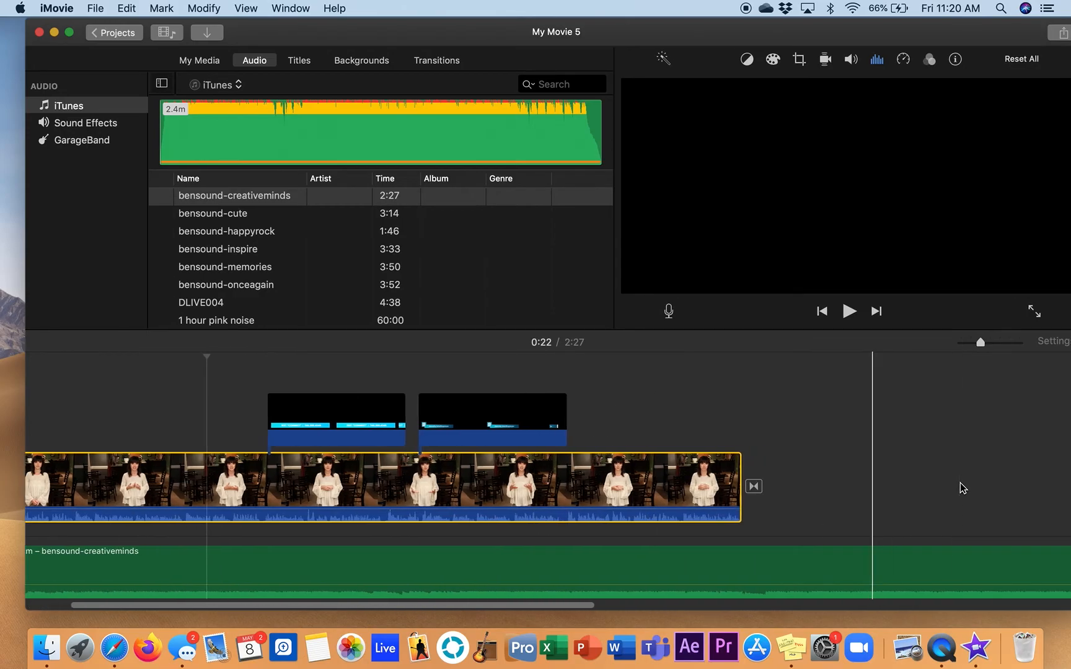
mouse_move(981, 342)
mouse_down()
mouse_move(954, 342)
mouse_move(971, 345)
mouse_up()
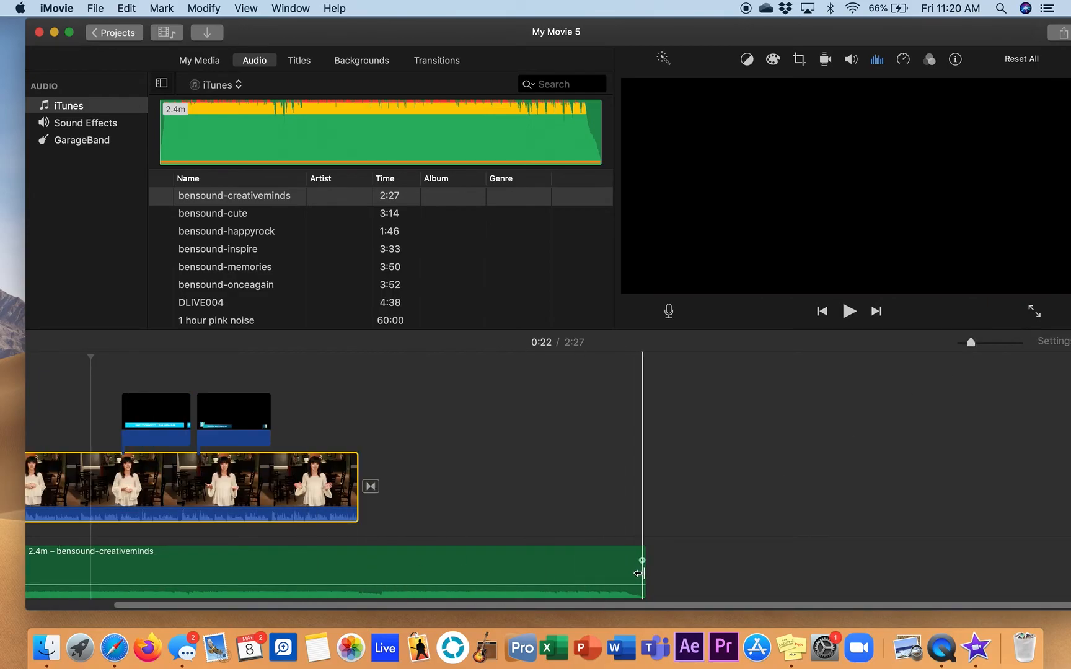
drag(640, 577, 376, 567)
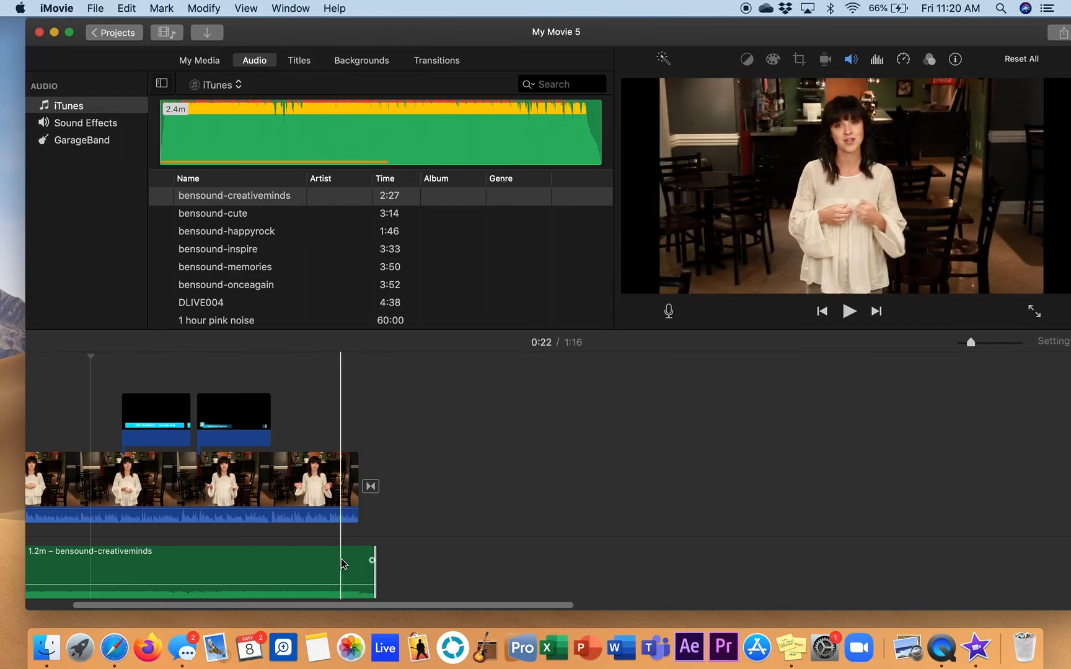
key(space)
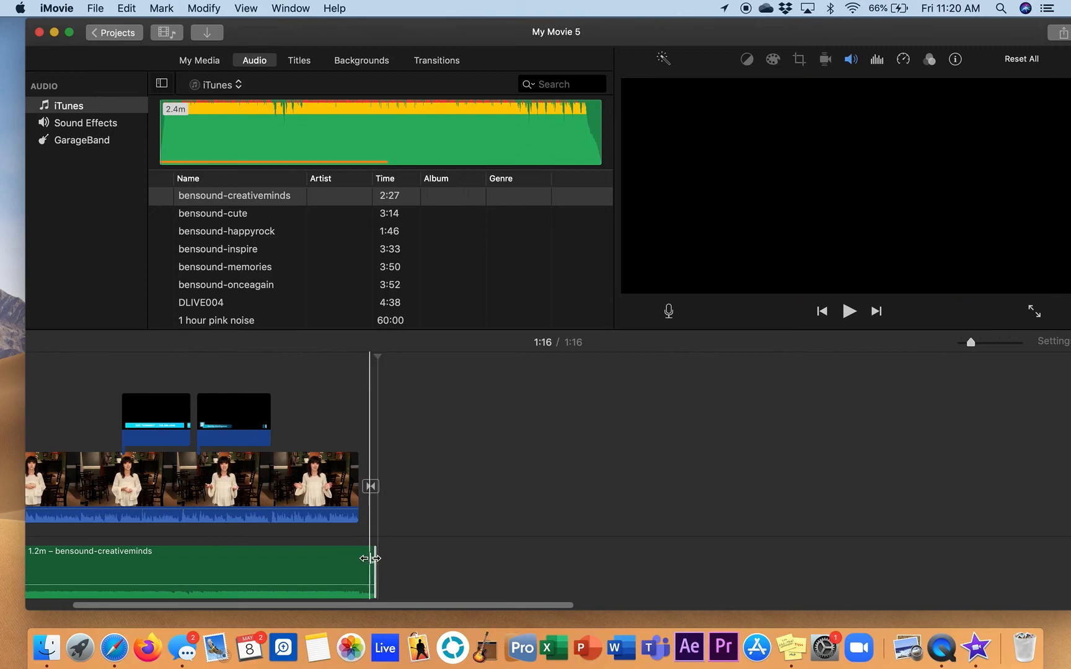
Add a short fade-out to the end of the background music and play the closing seconds from around 1:08
drag(372, 560, 349, 562)
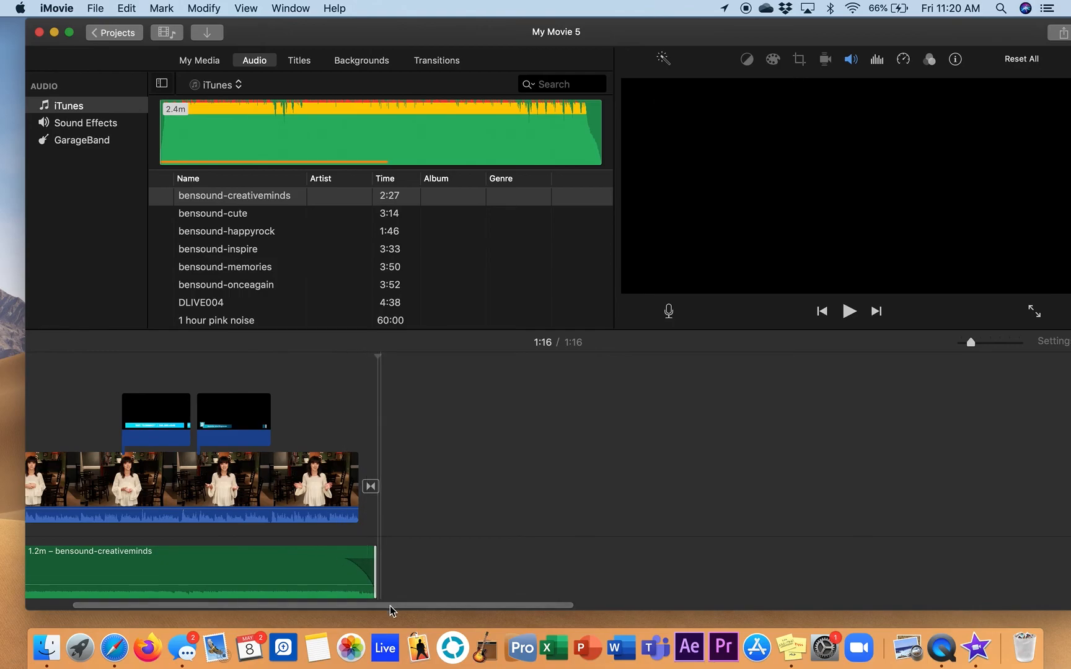
key(space)
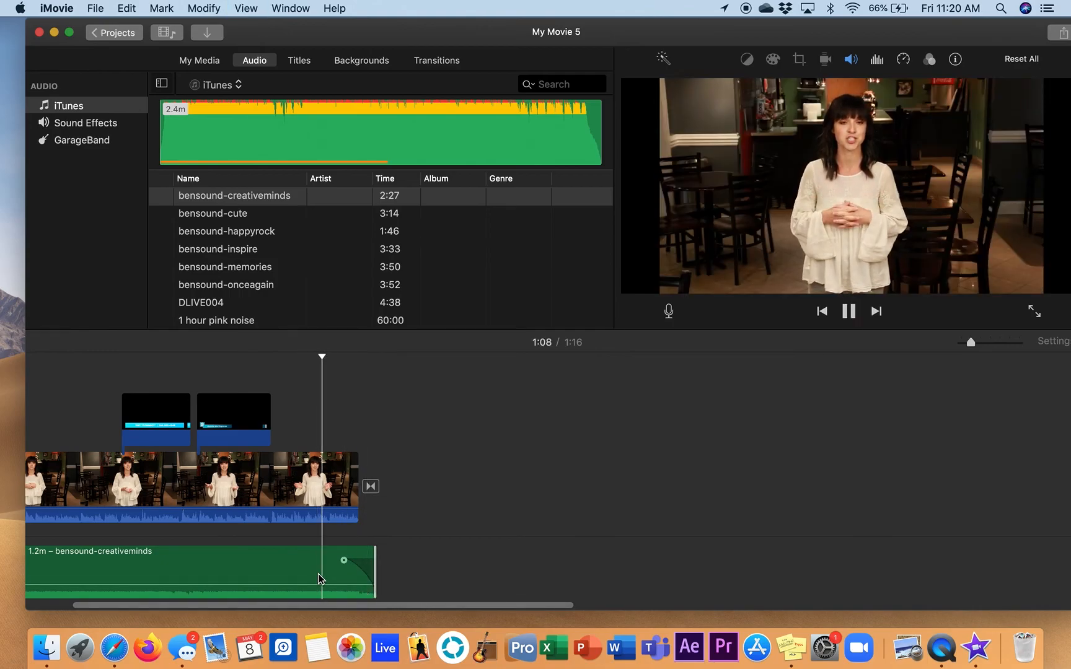